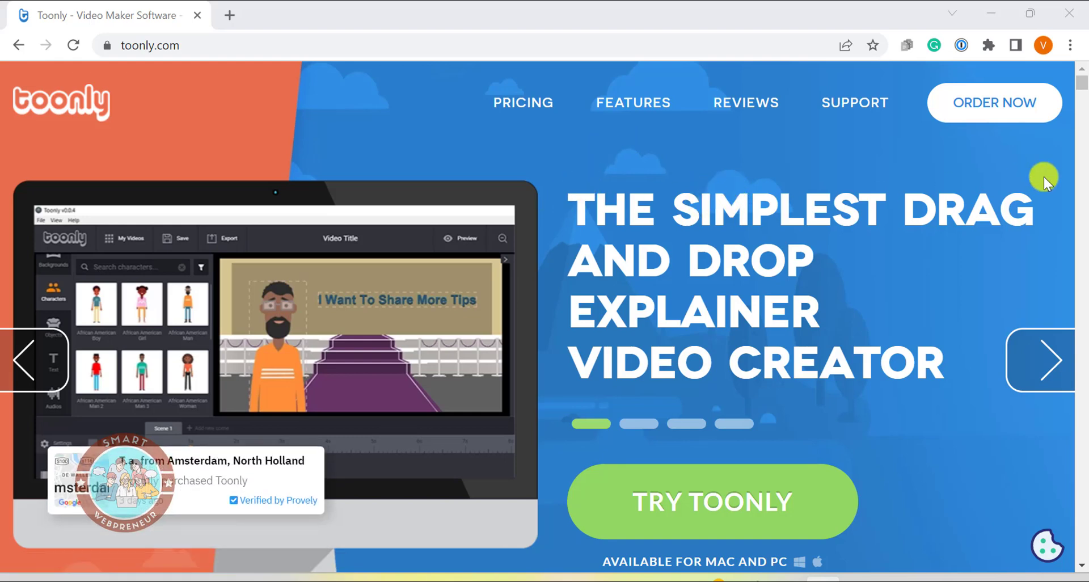
- Browse the toonly.com sales page, advancing the feature banner two slides and scrolling down
{"action": "scroll", "coordinate": [1078, 94], "scroll_direction": "down", "scroll_amount": 1}
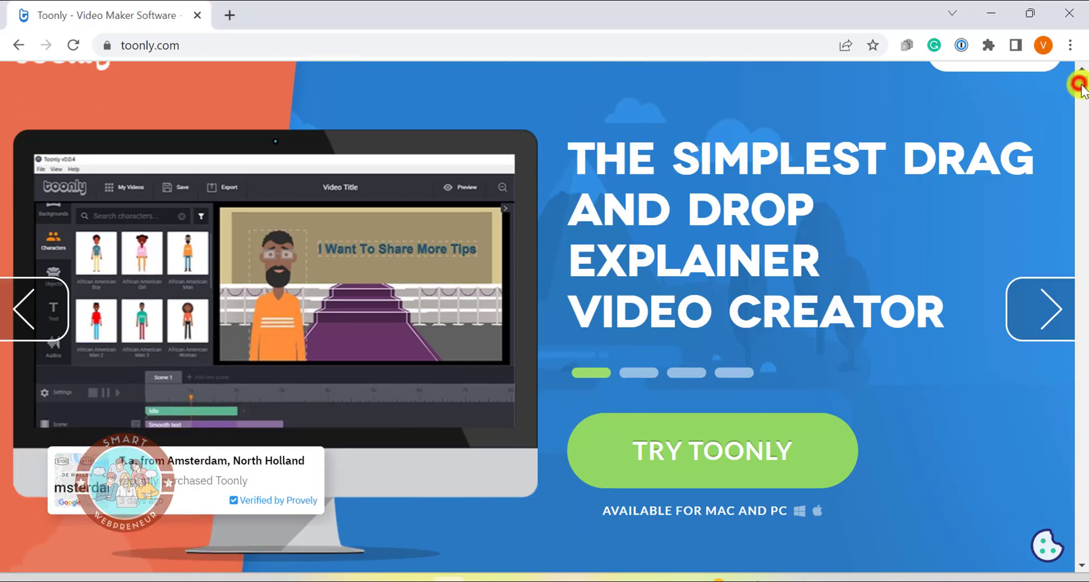
{"action": "left_click", "coordinate": [1045, 318]}
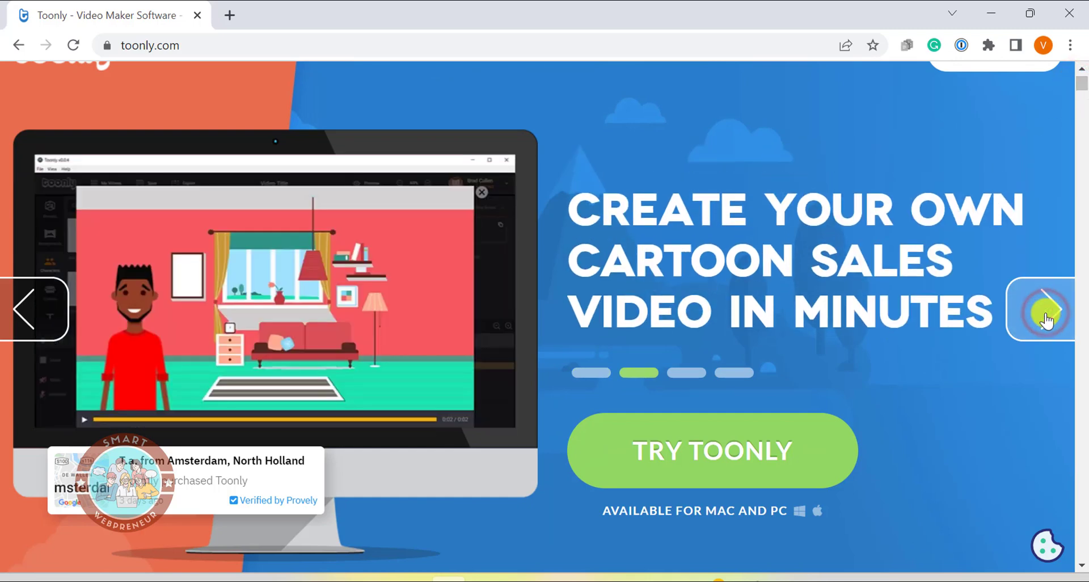
{"action": "left_click", "coordinate": [1045, 318]}
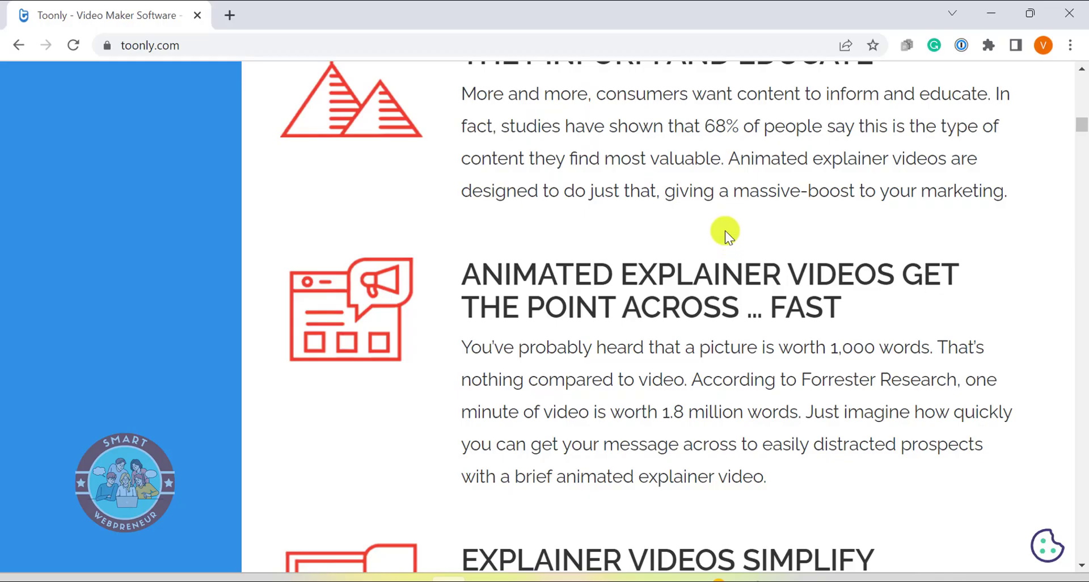
{"action": "scroll", "coordinate": [725, 230], "scroll_direction": "down", "scroll_amount": 2}
{"action": "scroll", "coordinate": [726, 230], "scroll_direction": "down", "scroll_amount": 10}
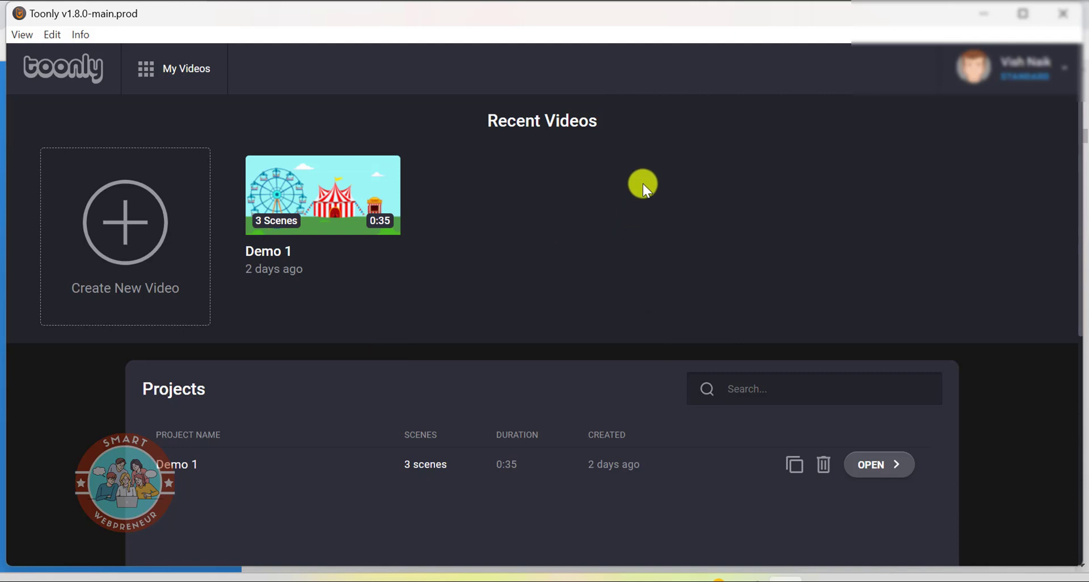
- Create a new Toonly video project named 'Demo-2'
{"action": "scroll", "coordinate": [815, 256], "scroll_direction": "down", "scroll_amount": 7}
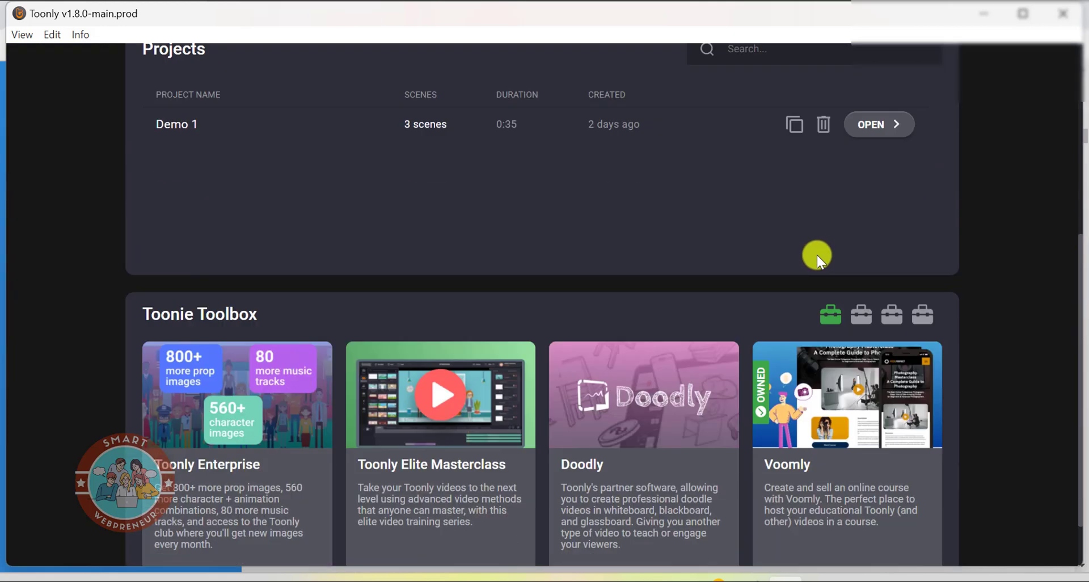
{"action": "scroll", "coordinate": [690, 243], "scroll_direction": "up", "scroll_amount": 3}
{"action": "scroll", "coordinate": [690, 243], "scroll_direction": "up", "scroll_amount": 4}
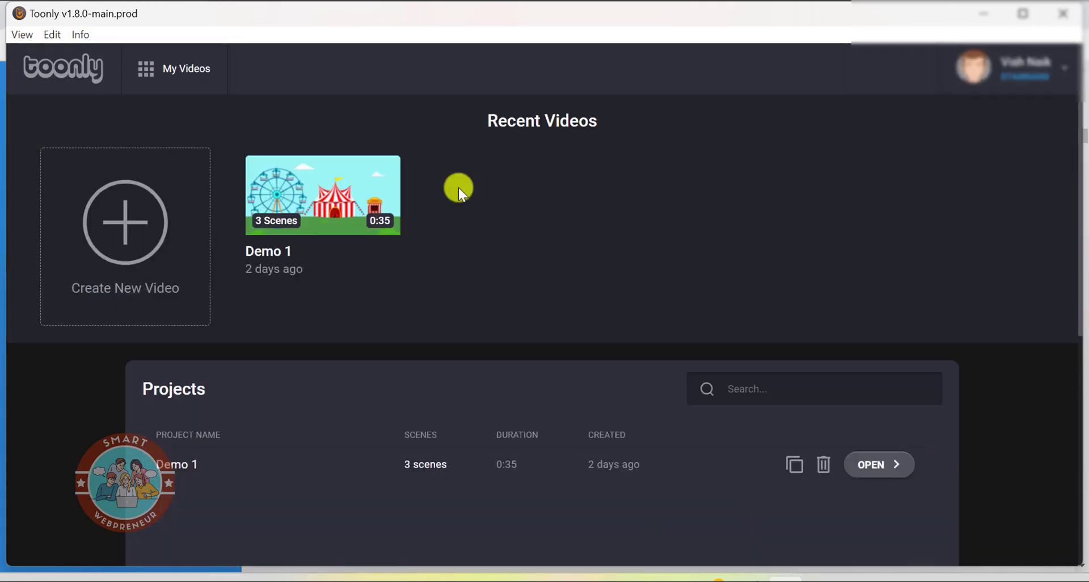
{"action": "left_click", "coordinate": [109, 231]}
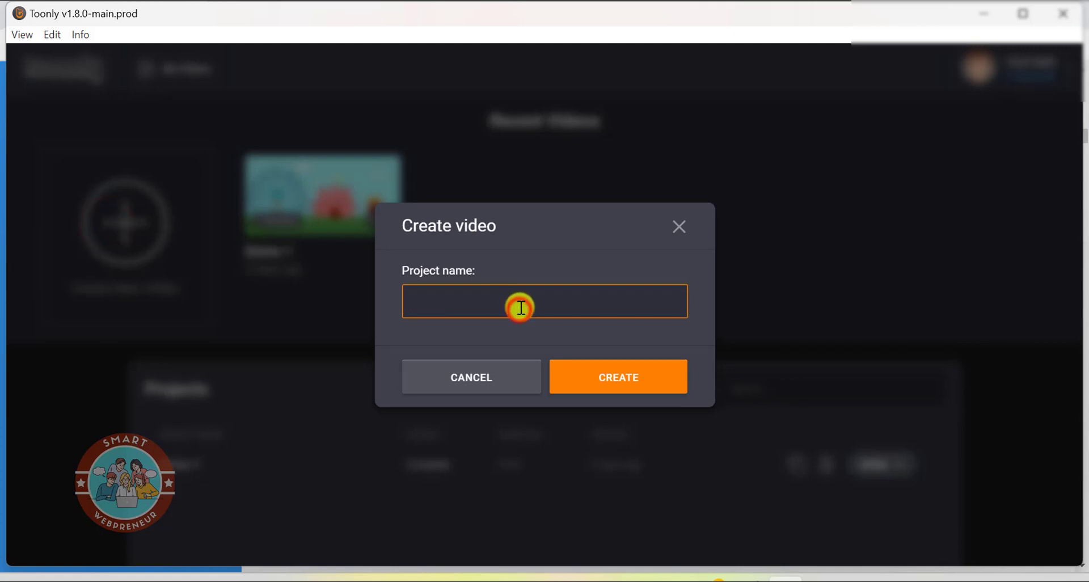
{"action": "type", "text": "Demo-2"}
{"action": "left_click", "coordinate": [644, 384]}
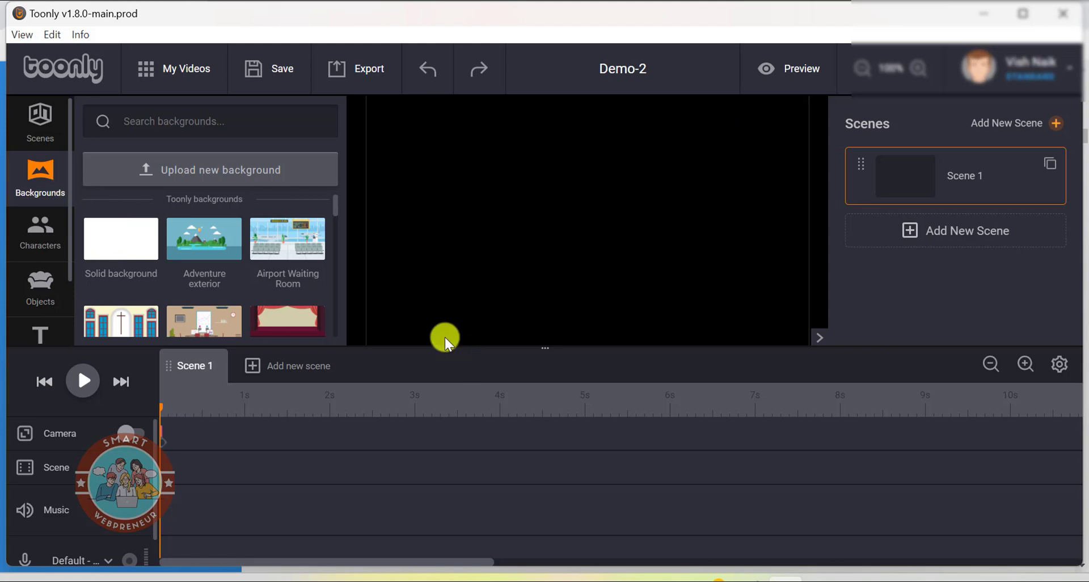
- Try the Airport Waiting Room background, undo it, then place the Adventure exterior background
{"action": "left_click_drag", "start_coordinate": [260, 246], "coordinate": [446, 227]}
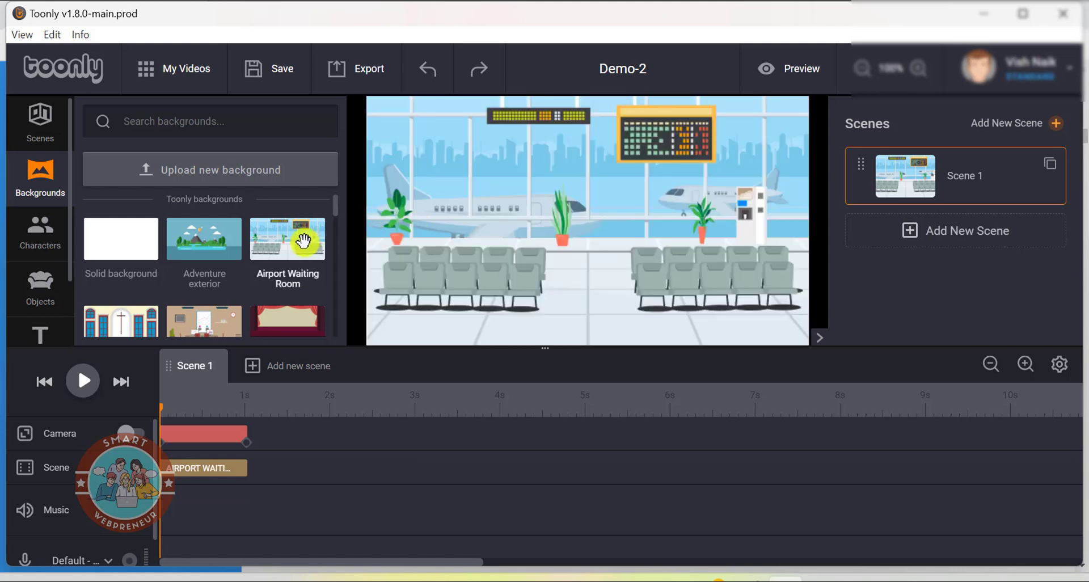
{"action": "key", "text": "ctrl+z"}
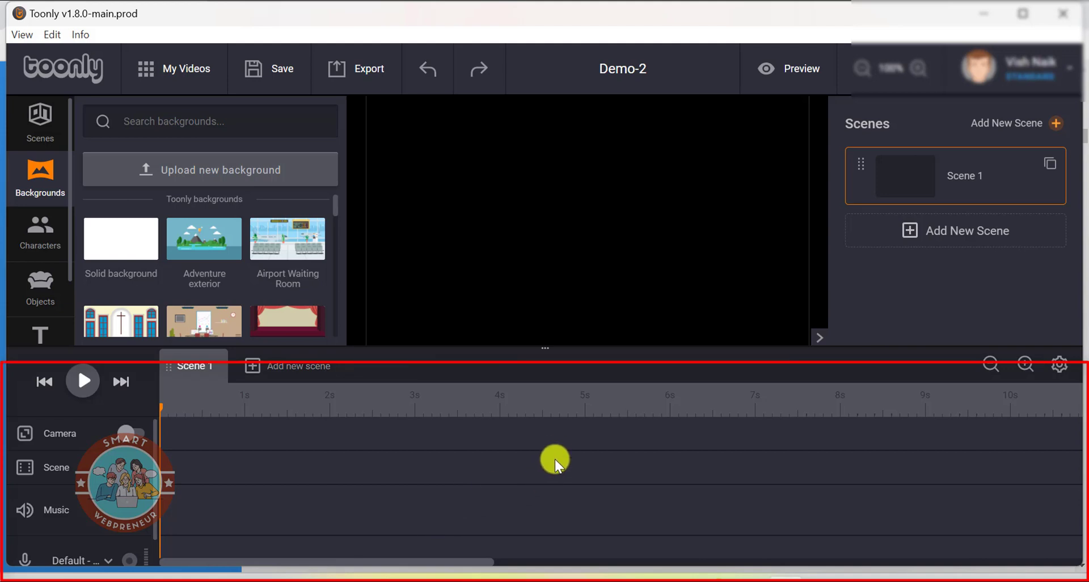
{"action": "left_click_drag", "start_coordinate": [203, 249], "coordinate": [462, 246]}
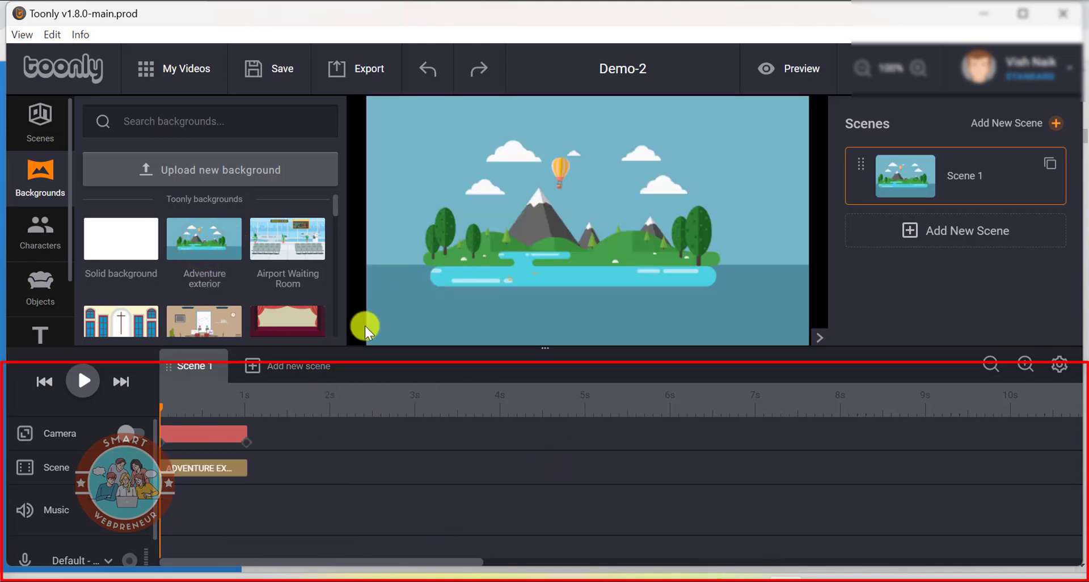
- Add the African American Girl character to the scene and shrink her
{"action": "left_click", "coordinate": [33, 226]}
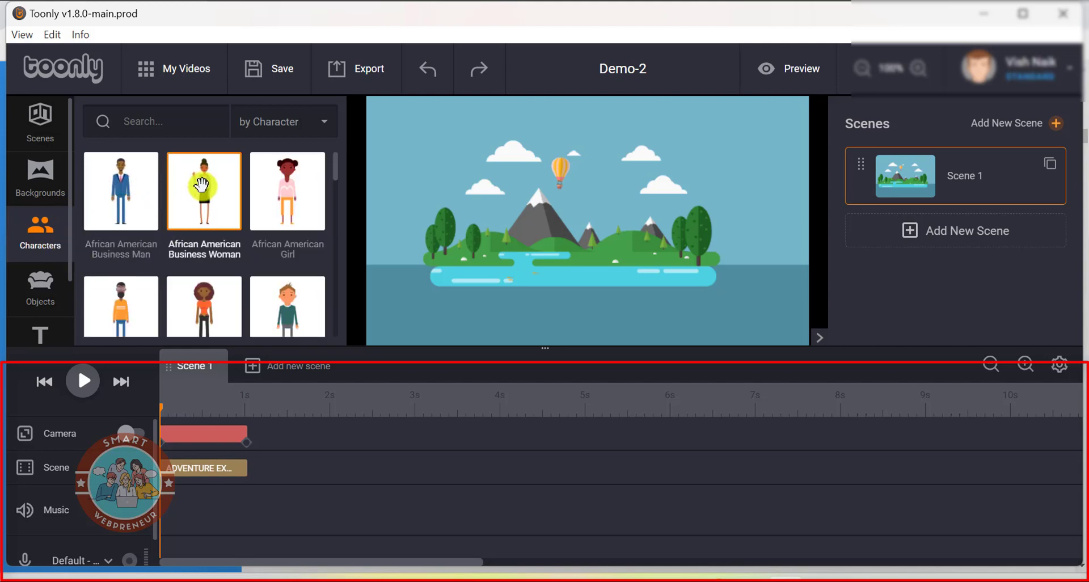
{"action": "left_click_drag", "start_coordinate": [299, 205], "coordinate": [630, 182]}
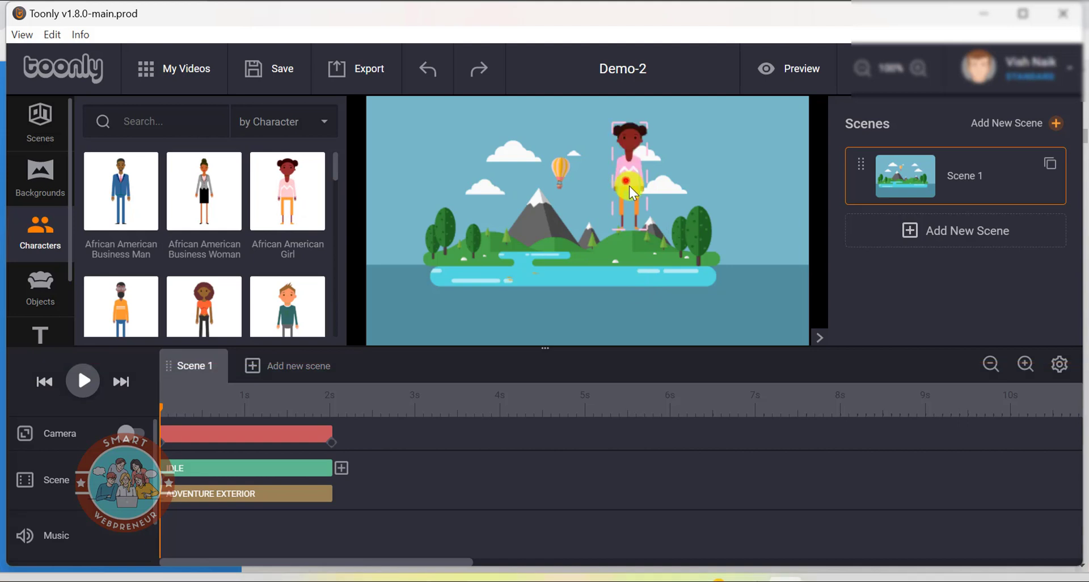
{"action": "left_click_drag", "start_coordinate": [652, 152], "coordinate": [628, 208]}
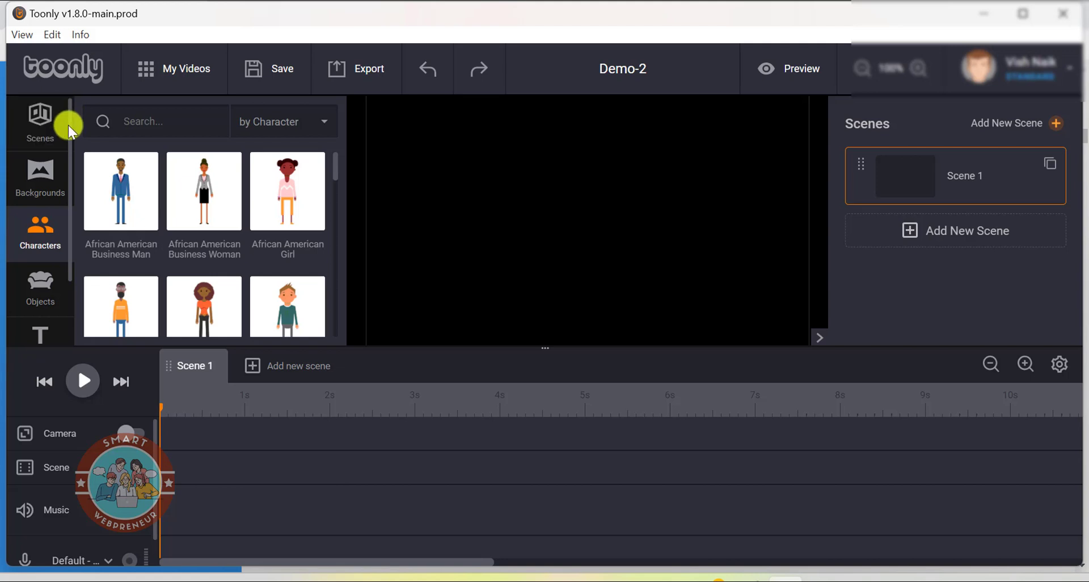
- After glancing at the scene presets, apply the white Solid background to Scene 1
{"action": "left_click", "coordinate": [39, 121]}
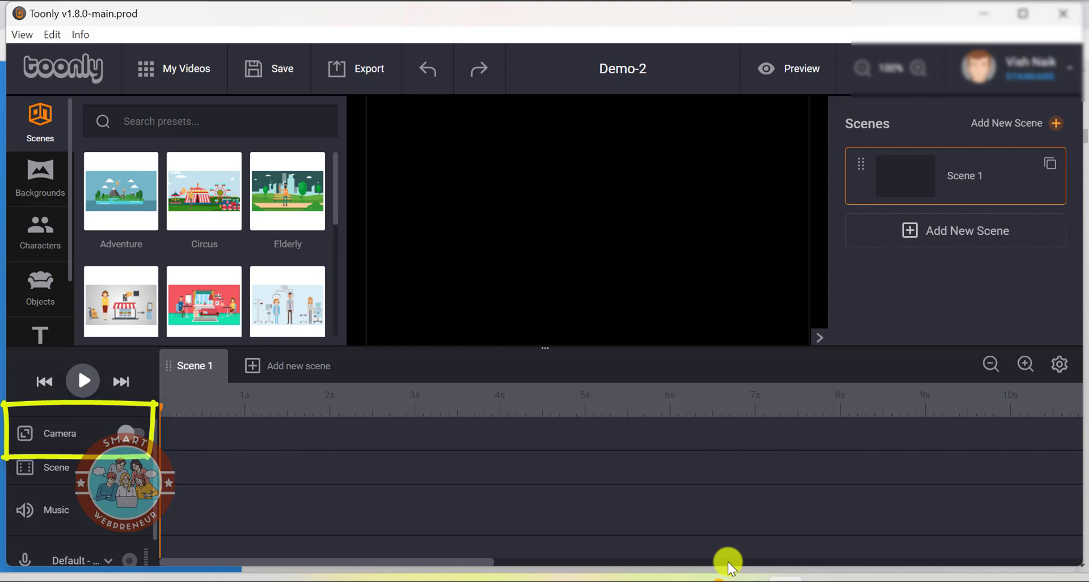
{"action": "left_click", "coordinate": [40, 176]}
{"action": "left_click_drag", "start_coordinate": [121, 238], "coordinate": [481, 158]}
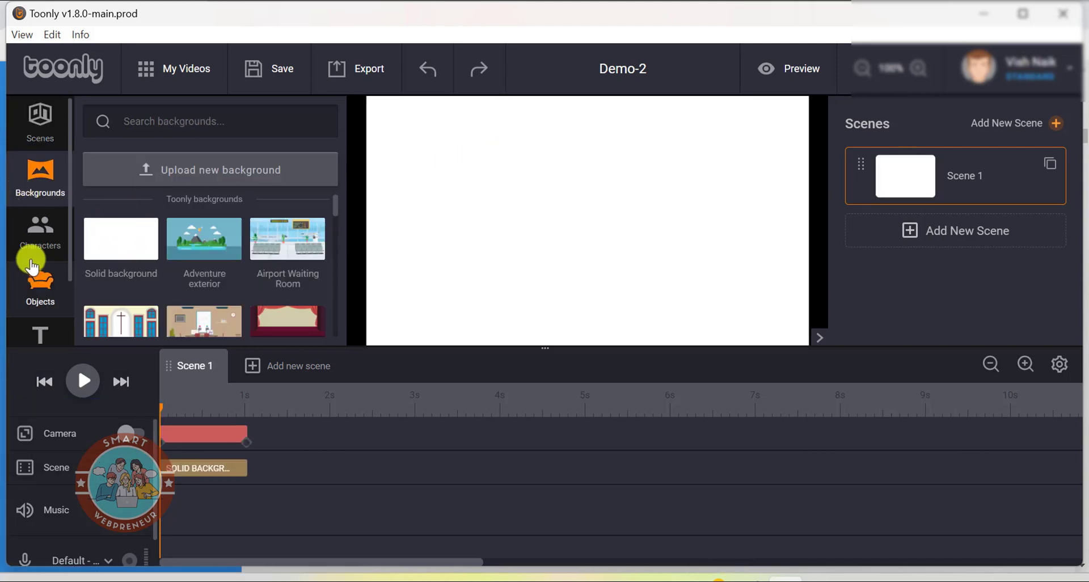
- Add the Asian American Boy character, enlarge him and nudge him slightly lower
{"action": "left_click", "coordinate": [30, 237]}
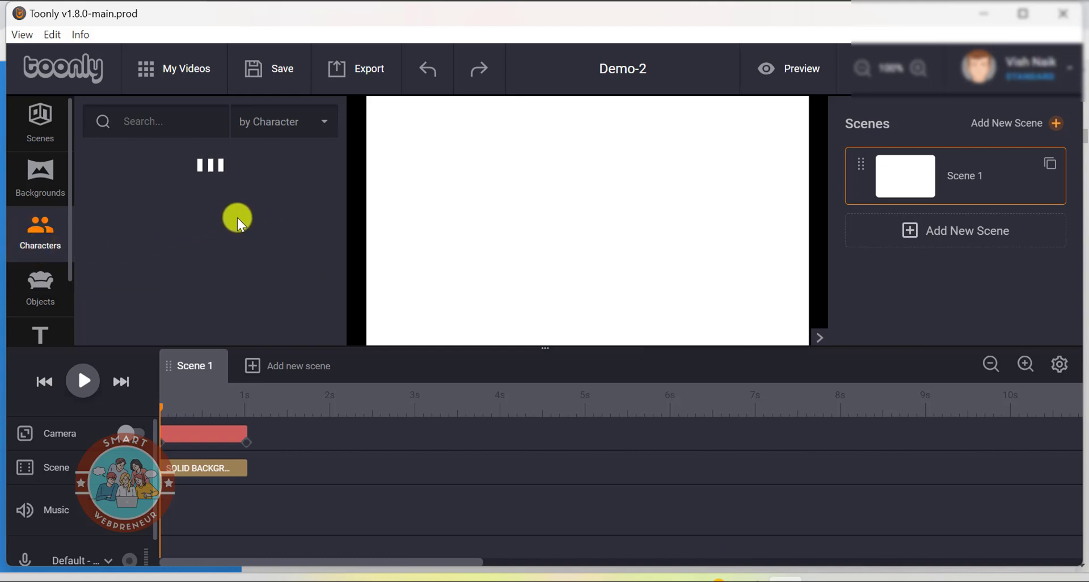
{"action": "scroll", "coordinate": [202, 275], "scroll_direction": "down", "scroll_amount": 2}
{"action": "left_click_drag", "start_coordinate": [289, 250], "coordinate": [670, 271]}
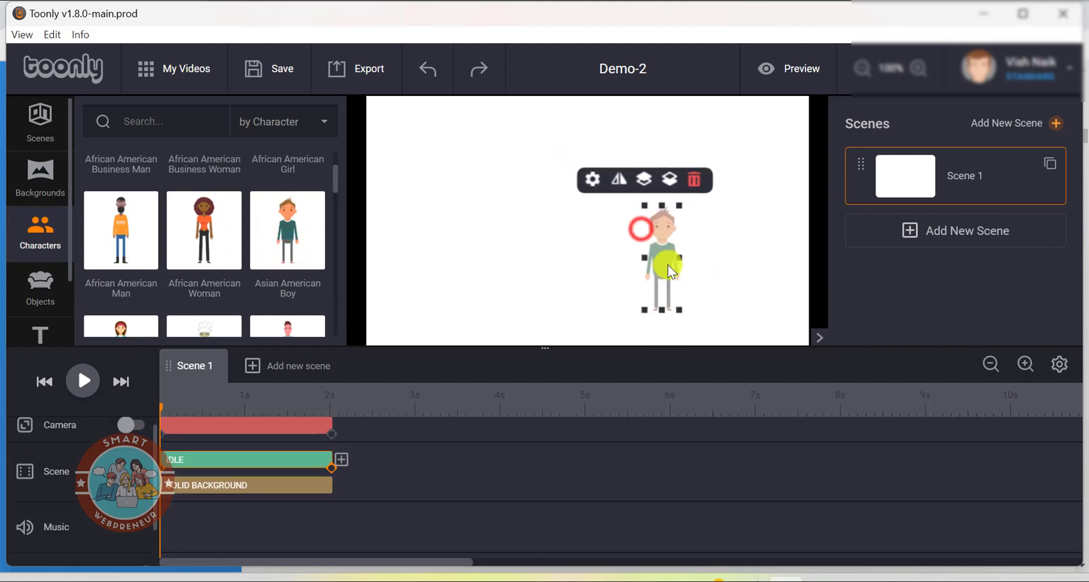
{"action": "left_click_drag", "start_coordinate": [646, 207], "coordinate": [629, 254]}
{"action": "left_click", "coordinate": [535, 228]}
{"action": "left_click", "coordinate": [482, 504]}
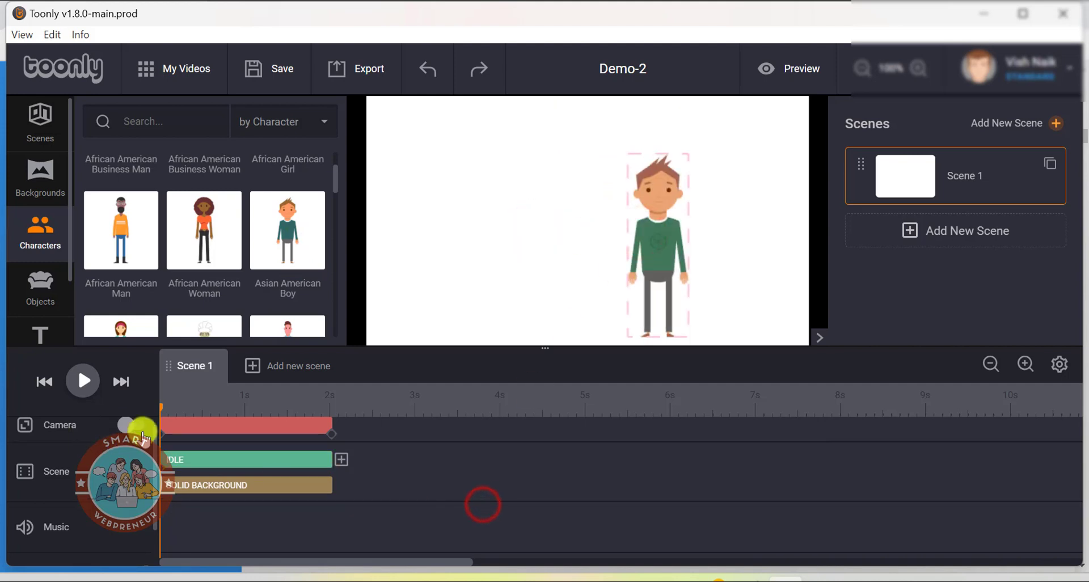
- Turn on camera movement and tighten the camera frame around the boy
{"action": "left_click", "coordinate": [130, 430]}
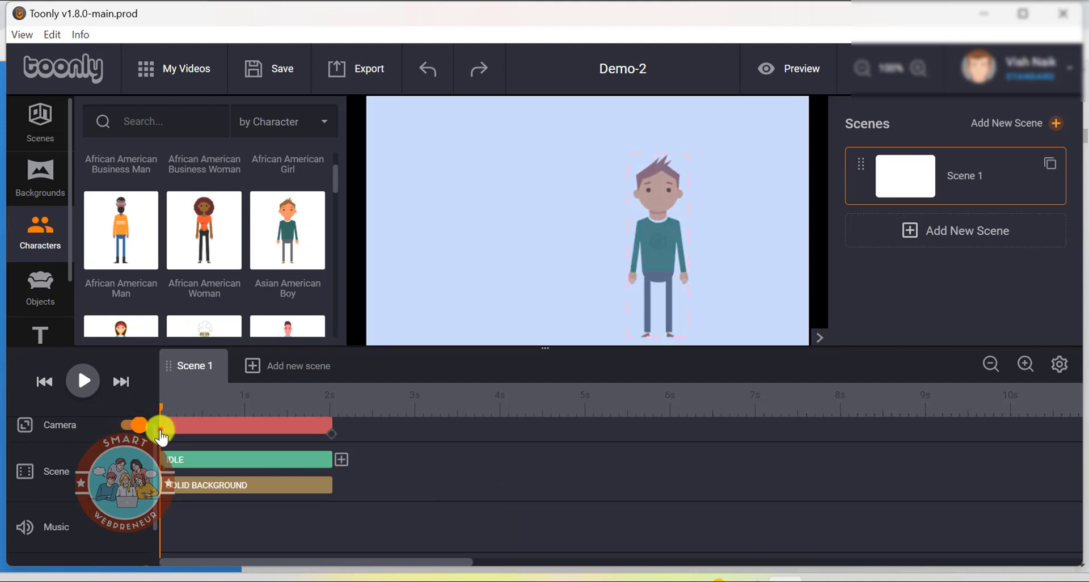
{"action": "left_click", "coordinate": [162, 429]}
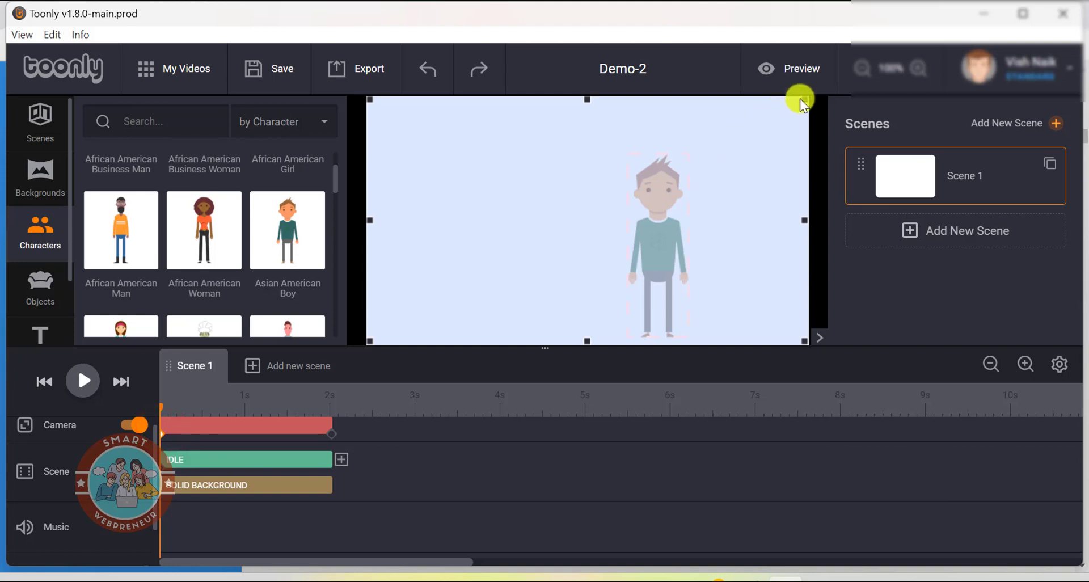
{"action": "left_click_drag", "start_coordinate": [802, 98], "coordinate": [543, 156]}
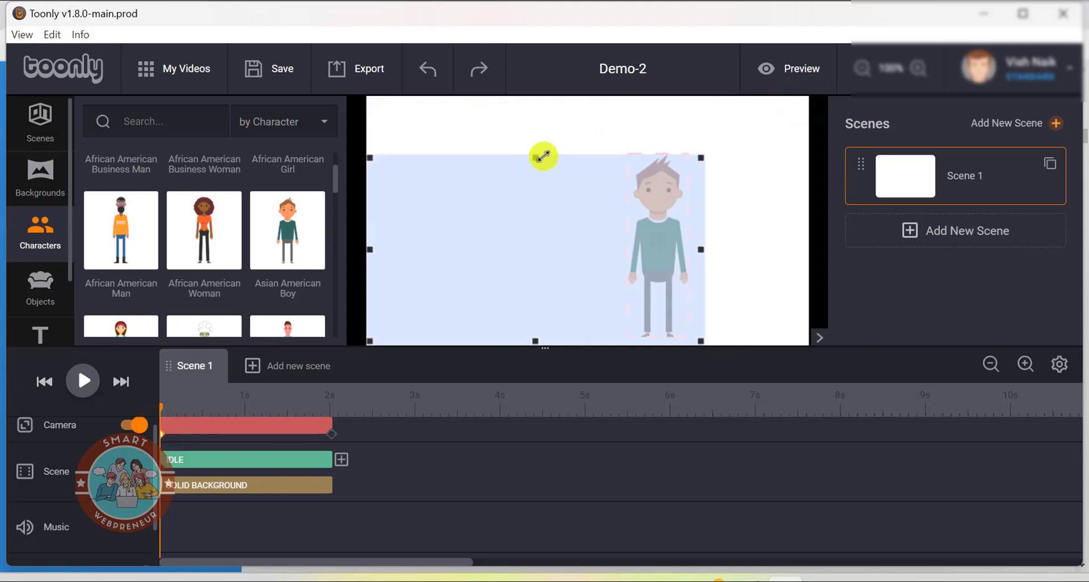
{"action": "left_click_drag", "start_coordinate": [516, 211], "coordinate": [614, 206]}
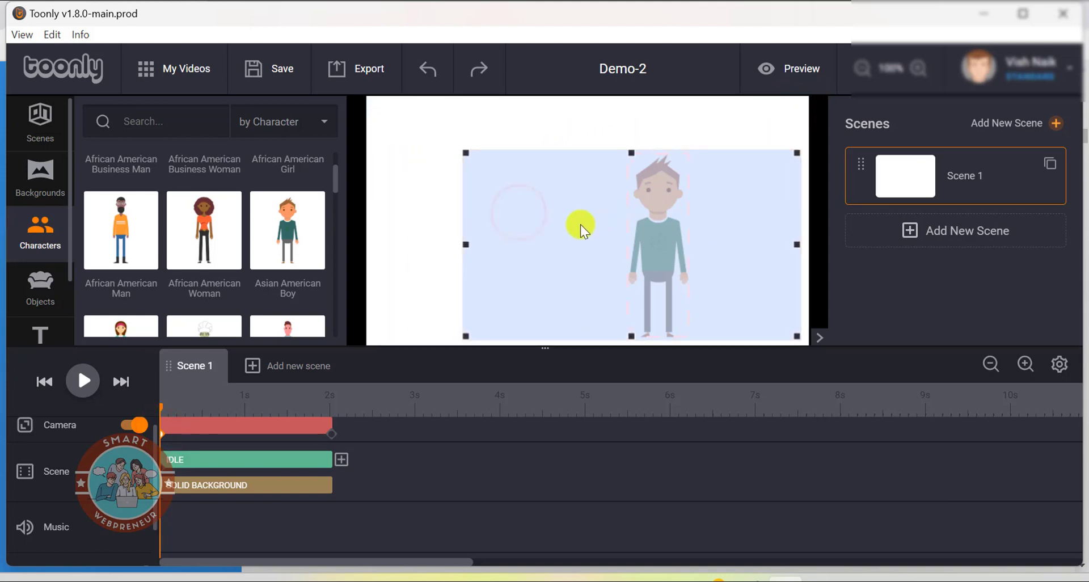
{"action": "left_click_drag", "start_coordinate": [462, 244], "coordinate": [543, 238]}
{"action": "left_click_drag", "start_coordinate": [672, 176], "coordinate": [672, 153]}
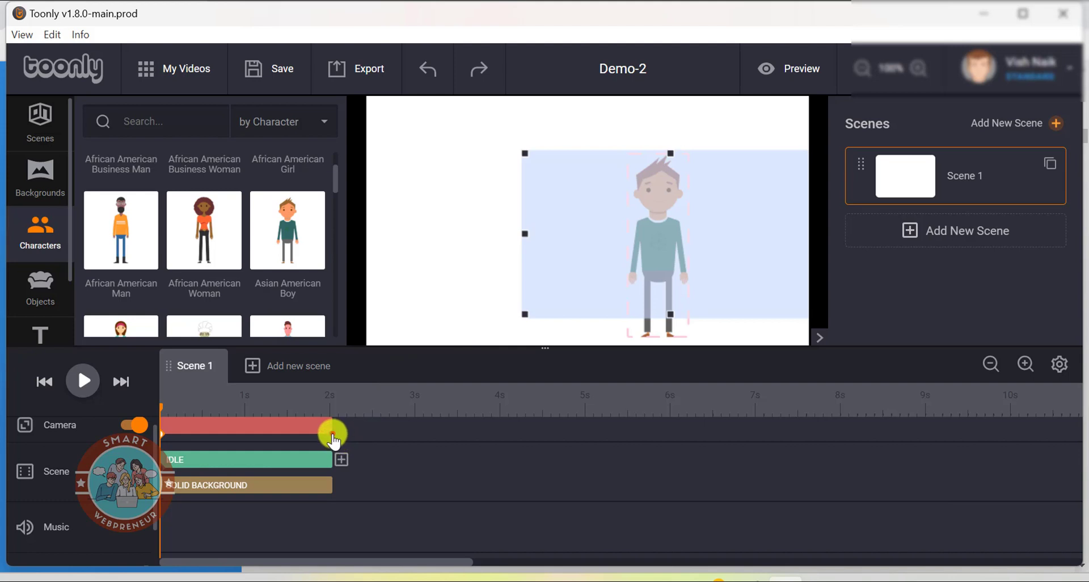
- Extend the boy's idle action to about 4.2 seconds and preview the scene
{"action": "left_click", "coordinate": [332, 432]}
{"action": "left_click_drag", "start_coordinate": [333, 406], "coordinate": [129, 408]}
{"action": "left_click_drag", "start_coordinate": [329, 464], "coordinate": [514, 461]}
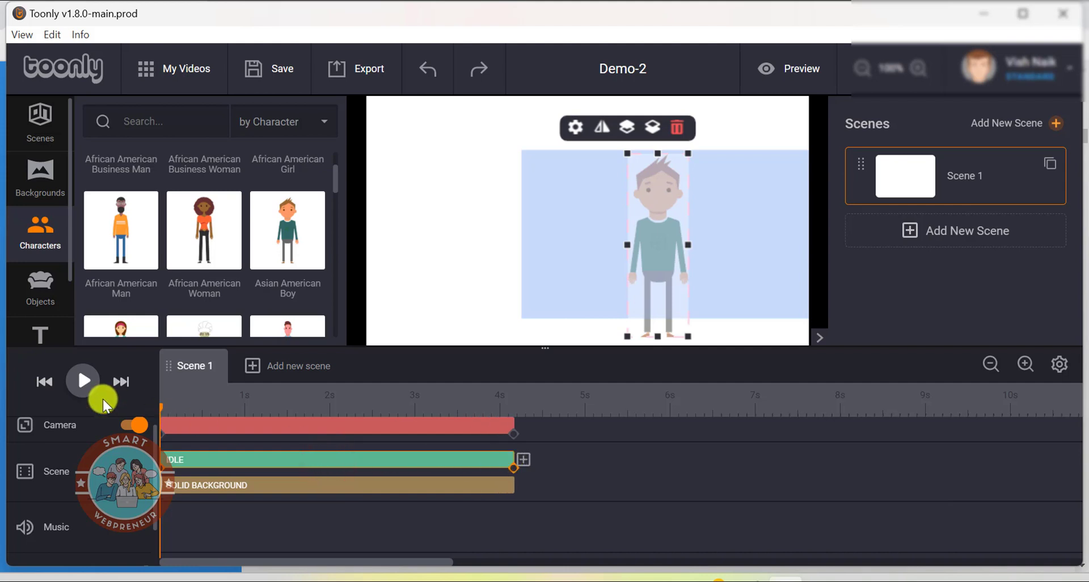
{"action": "left_click", "coordinate": [83, 382]}
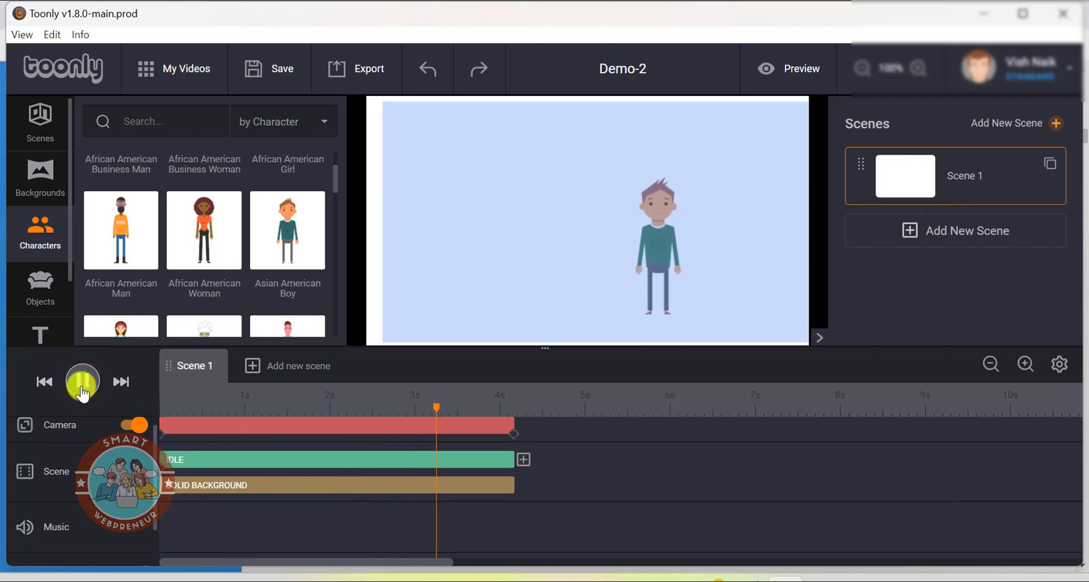
{"action": "left_click", "coordinate": [792, 69]}
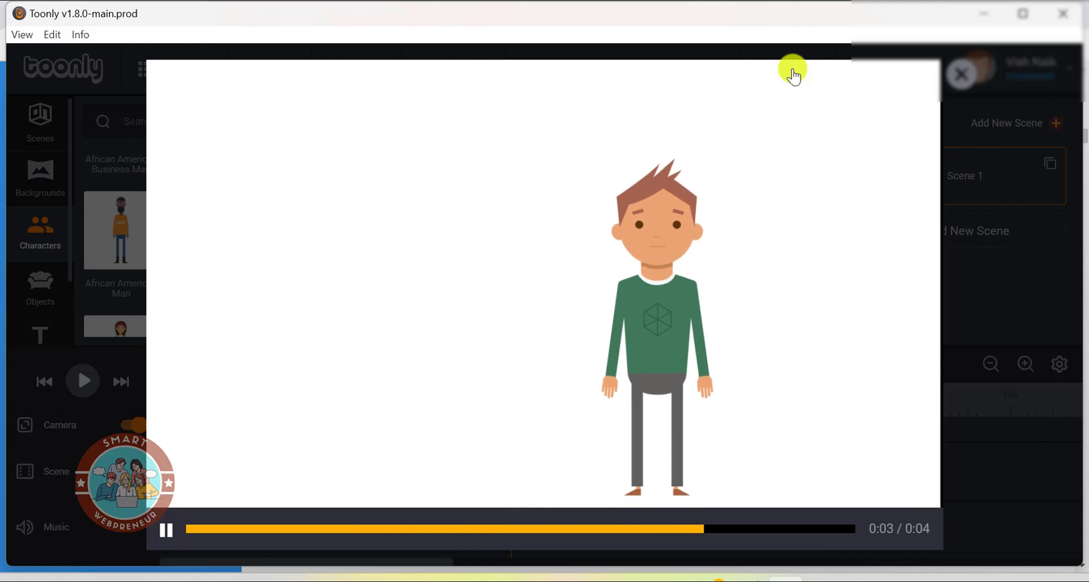
{"action": "left_click", "coordinate": [785, 469]}
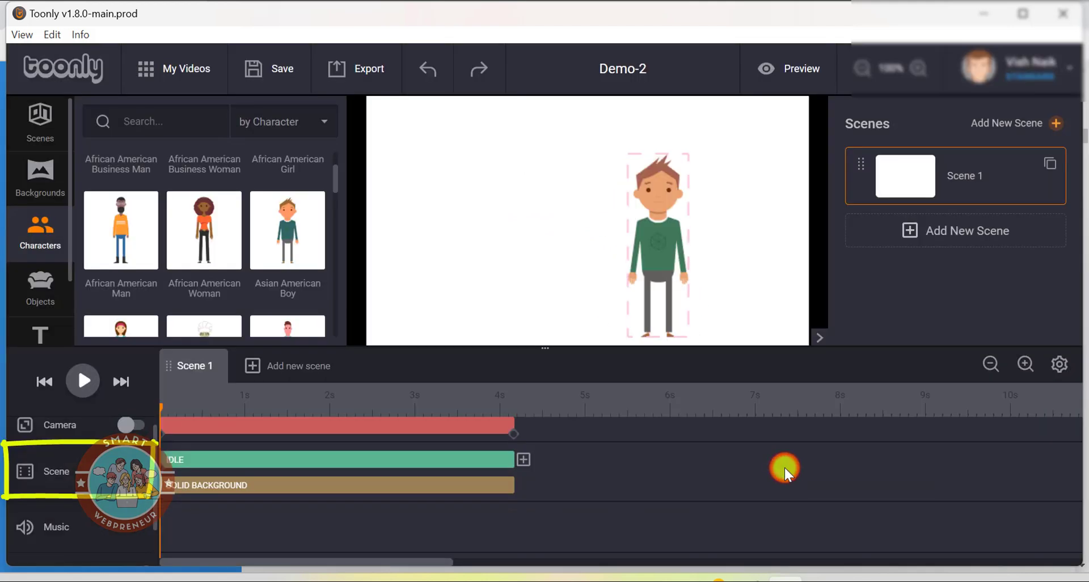
- Lengthen the boy's idle clip, then clear the boy, background and camera from the scene
{"action": "mouse_move", "coordinate": [511, 460]}
{"action": "left_mouse_down"}
{"action": "mouse_move", "coordinate": [440, 457]}
{"action": "mouse_move", "coordinate": [535, 459]}
{"action": "left_mouse_up"}
{"action": "left_click", "coordinate": [683, 462]}
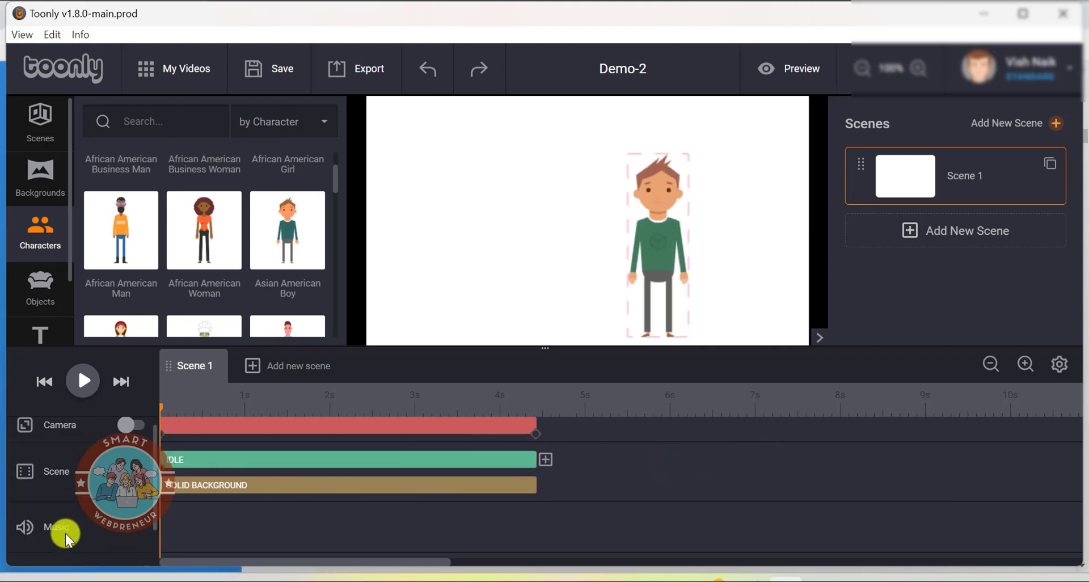
{"action": "scroll", "coordinate": [56, 533], "scroll_direction": "down", "scroll_amount": 1}
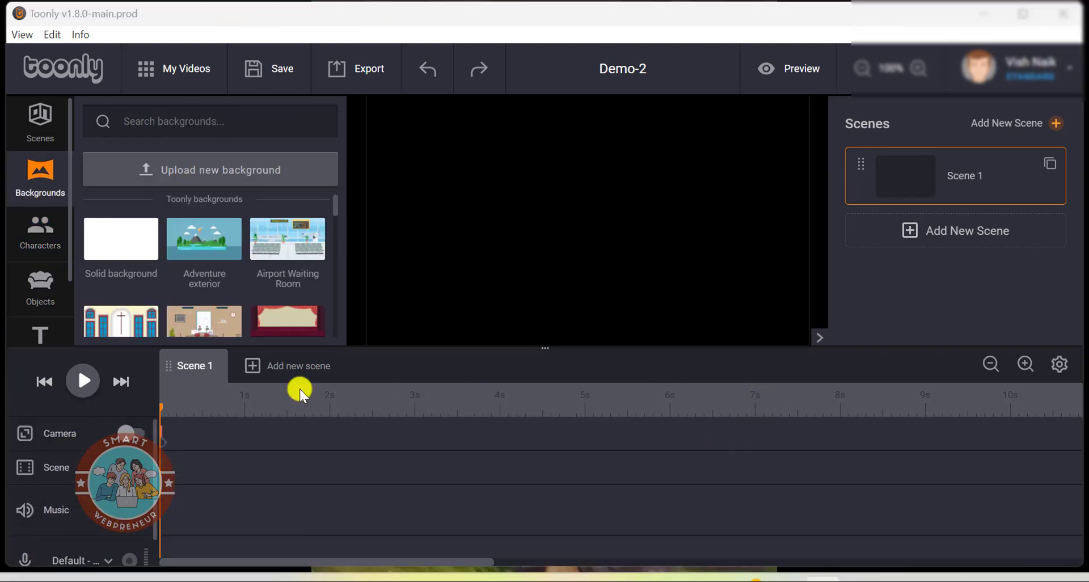
{"action": "left_click_drag", "start_coordinate": [319, 562], "coordinate": [302, 564]}
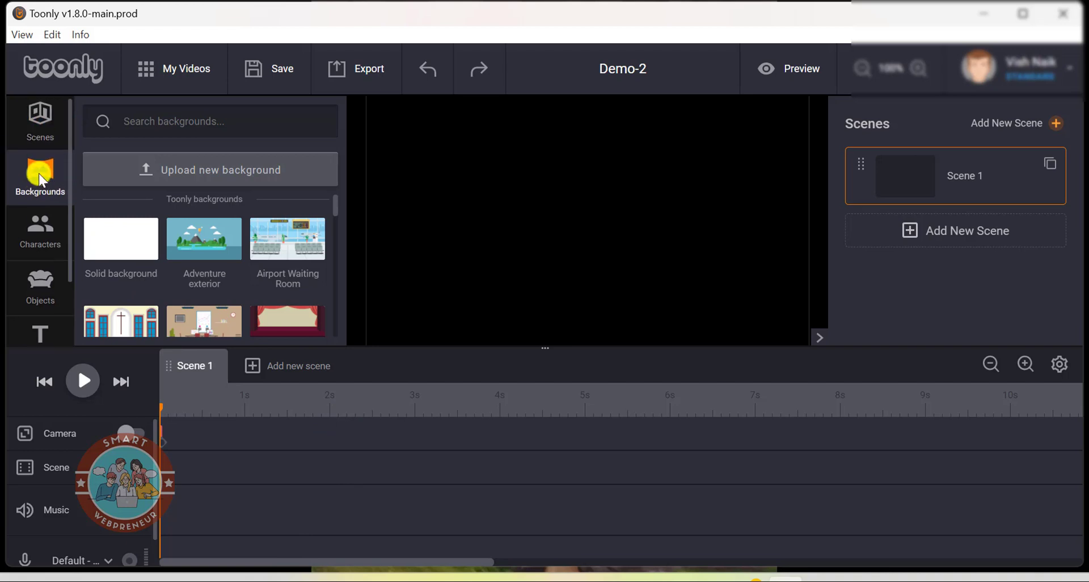
- Drop the Home preset onto Scene 1 and play its living-room animation to the end
{"action": "left_click", "coordinate": [42, 134]}
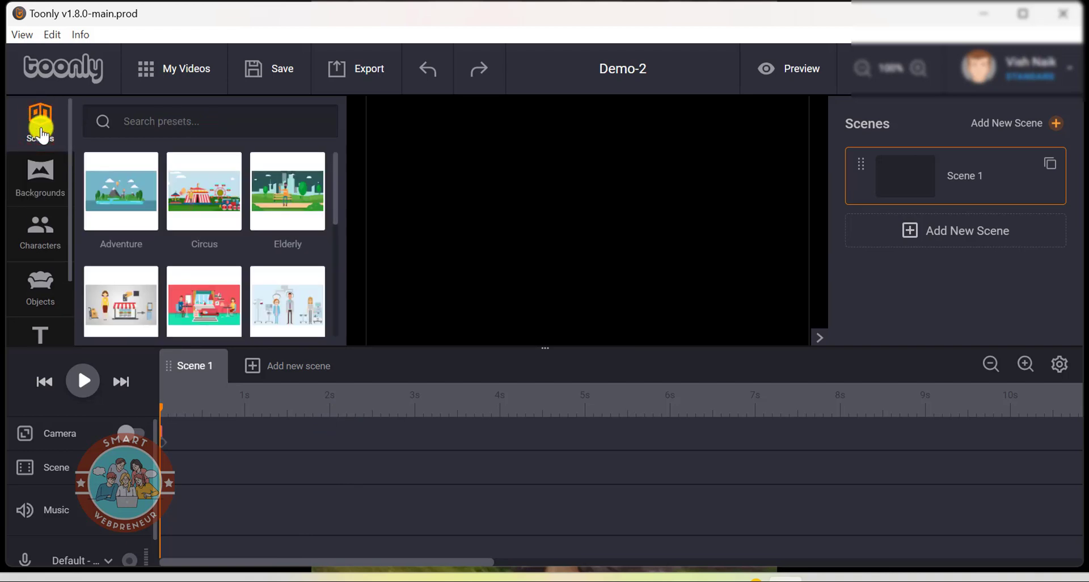
{"action": "left_click_drag", "start_coordinate": [334, 193], "coordinate": [328, 220]}
{"action": "left_click_drag", "start_coordinate": [199, 257], "coordinate": [426, 213]}
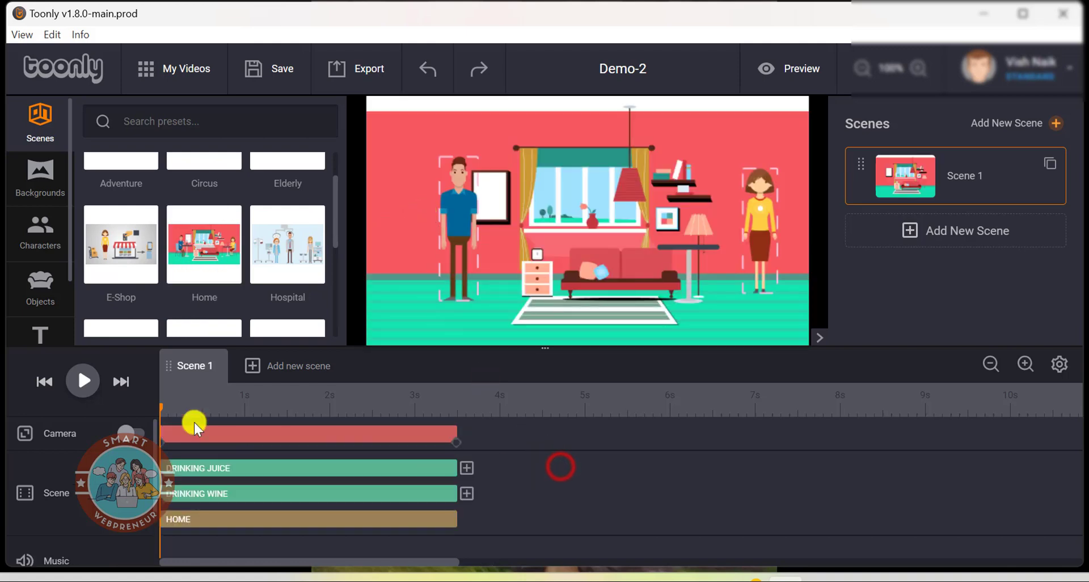
{"action": "left_click", "coordinate": [85, 381]}
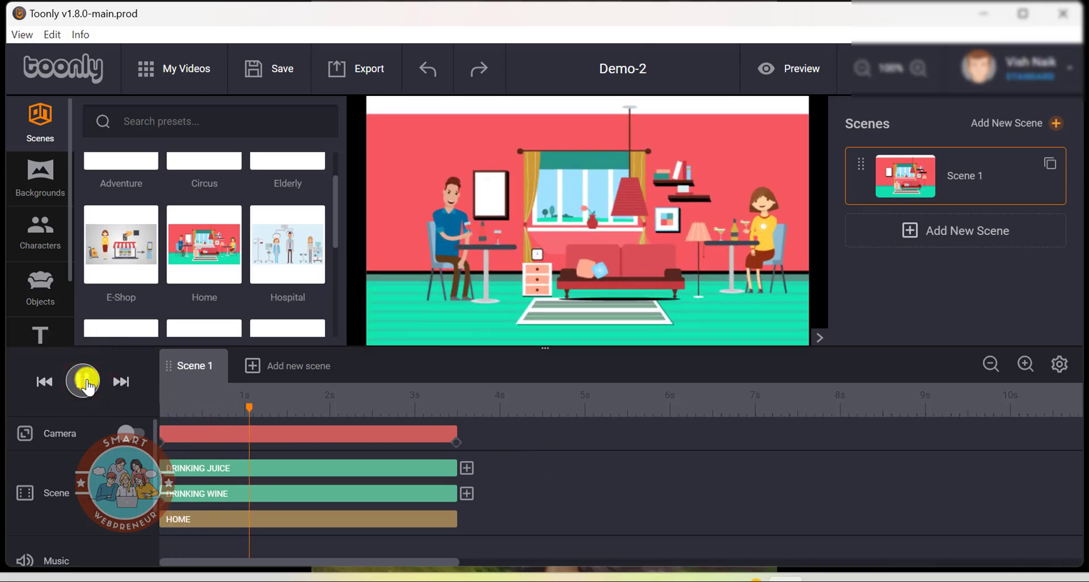
{"action": "left_click", "coordinate": [521, 396]}
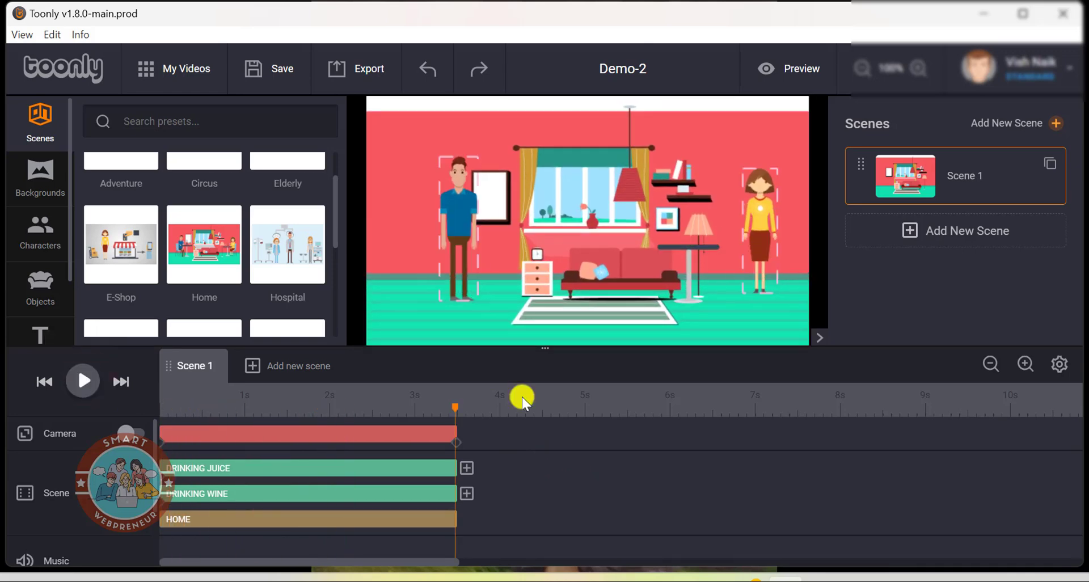
- Make the woman dance after drinking juice and the man clap after drinking wine
{"action": "left_click", "coordinate": [468, 467]}
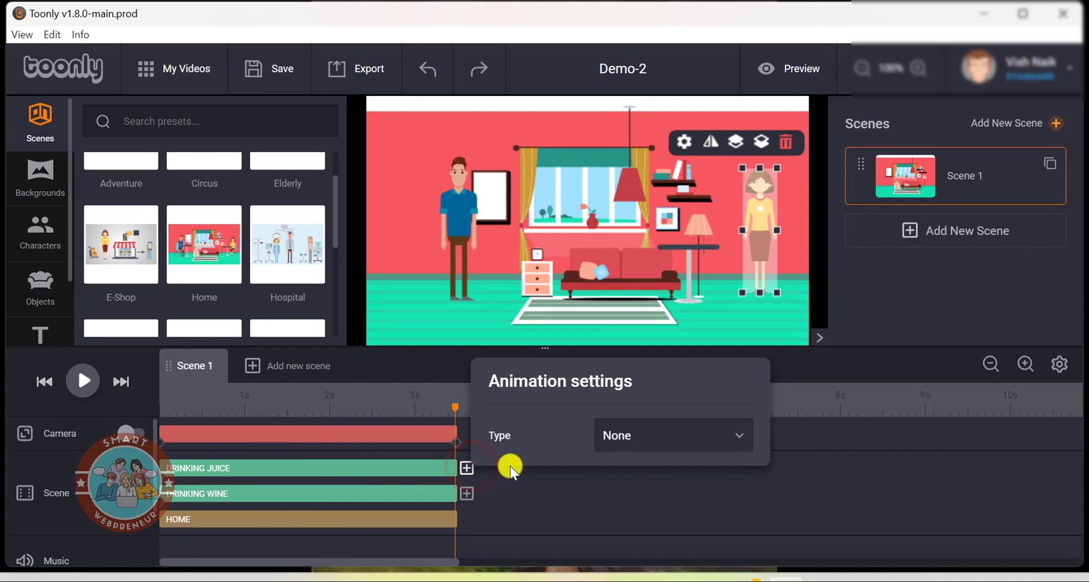
{"action": "left_click", "coordinate": [652, 440]}
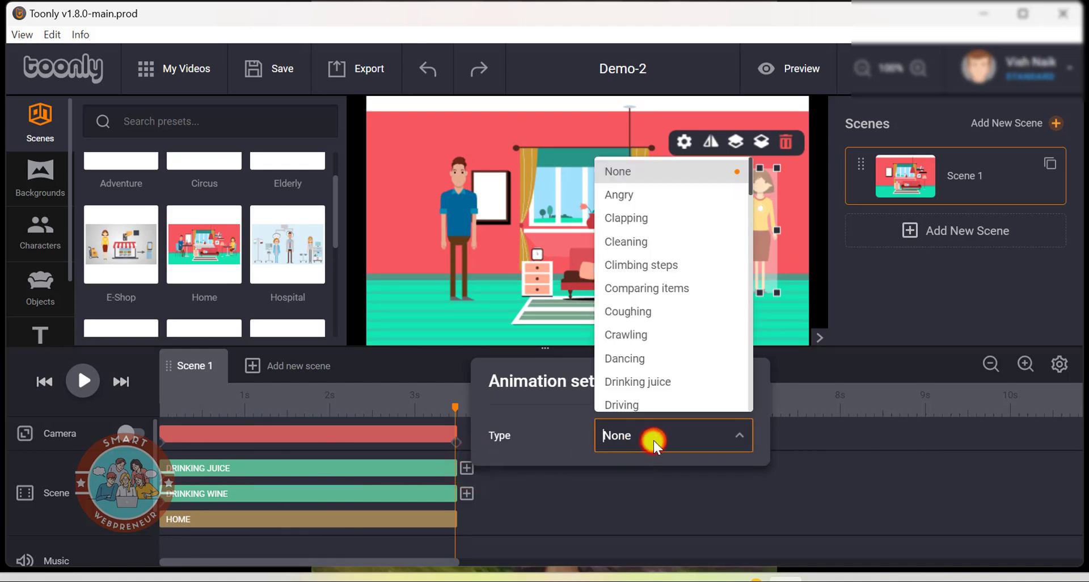
{"action": "left_click", "coordinate": [647, 363]}
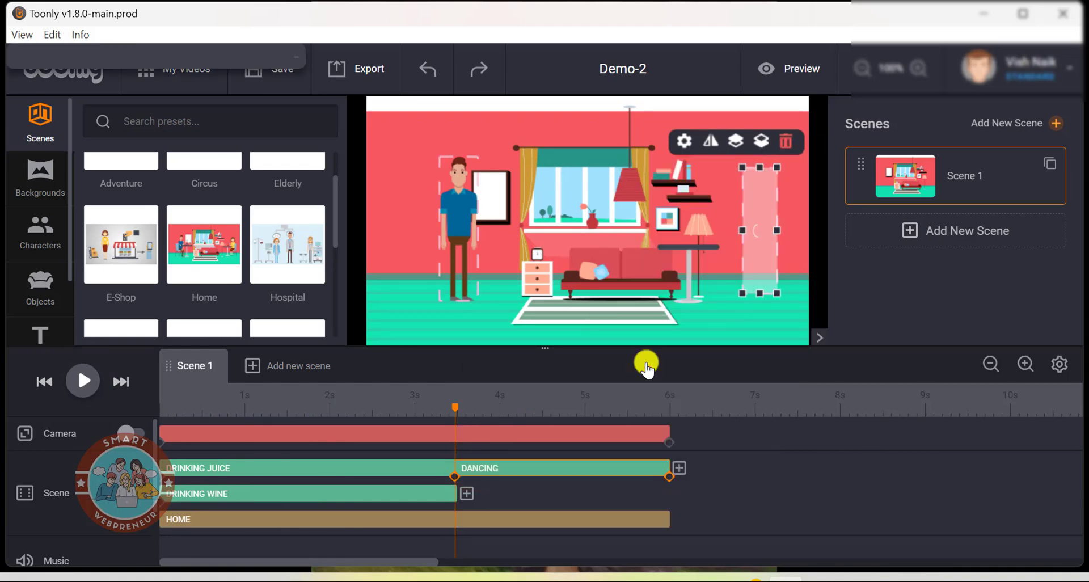
{"action": "left_click", "coordinate": [467, 494]}
{"action": "left_click", "coordinate": [639, 461]}
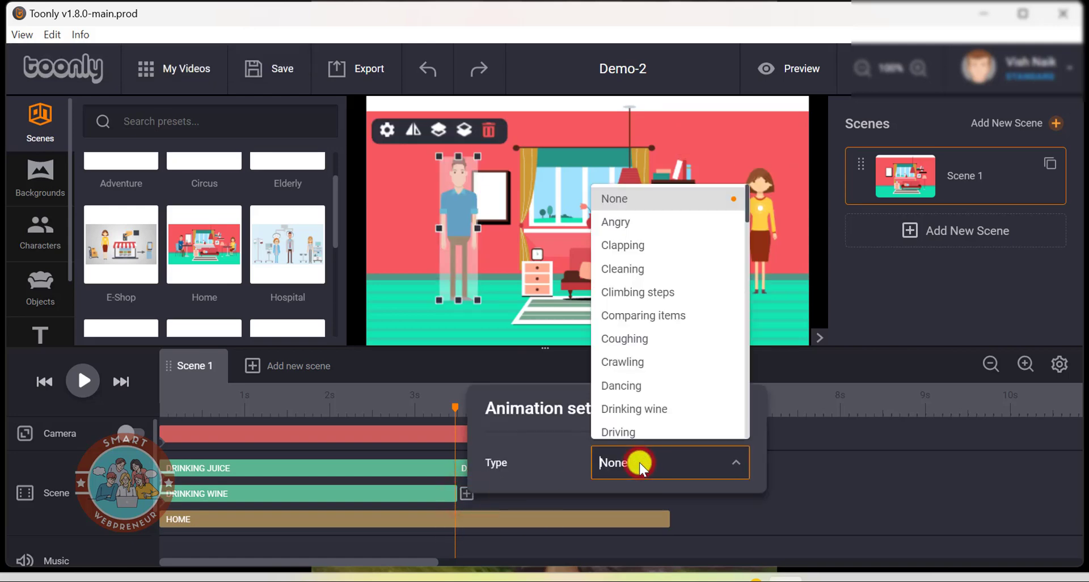
{"action": "left_click", "coordinate": [662, 256]}
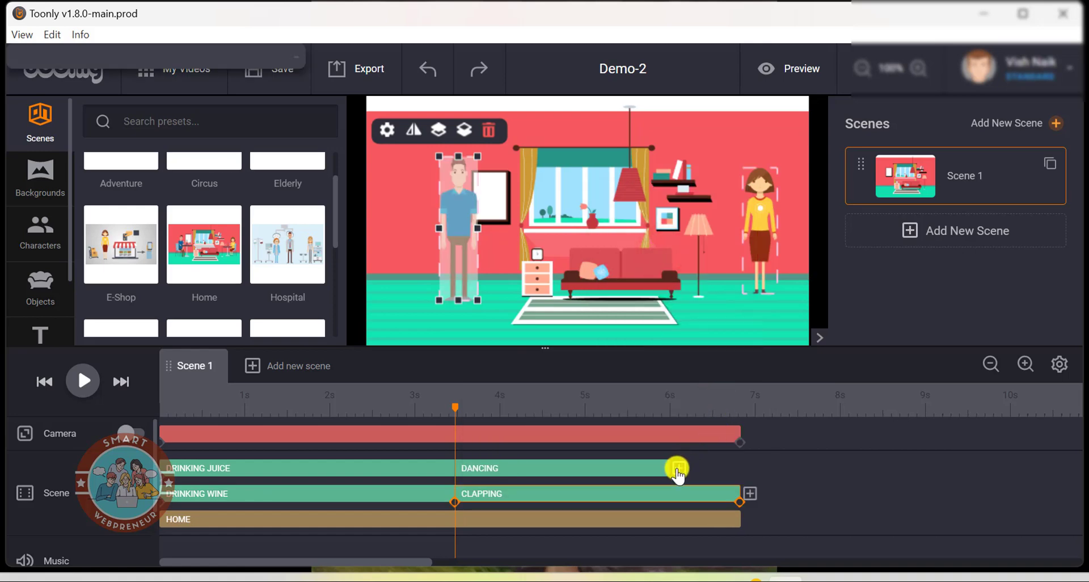
- Extend the woman's Dancing clip to about 7s and play the scene back
{"action": "left_click_drag", "start_coordinate": [668, 468], "coordinate": [738, 468]}
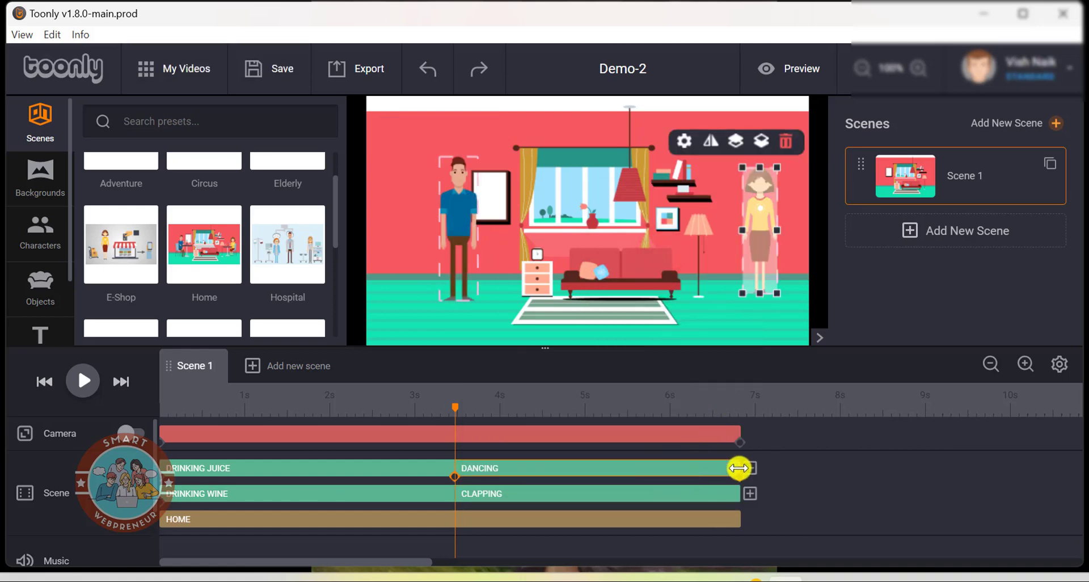
{"action": "left_click", "coordinate": [815, 472]}
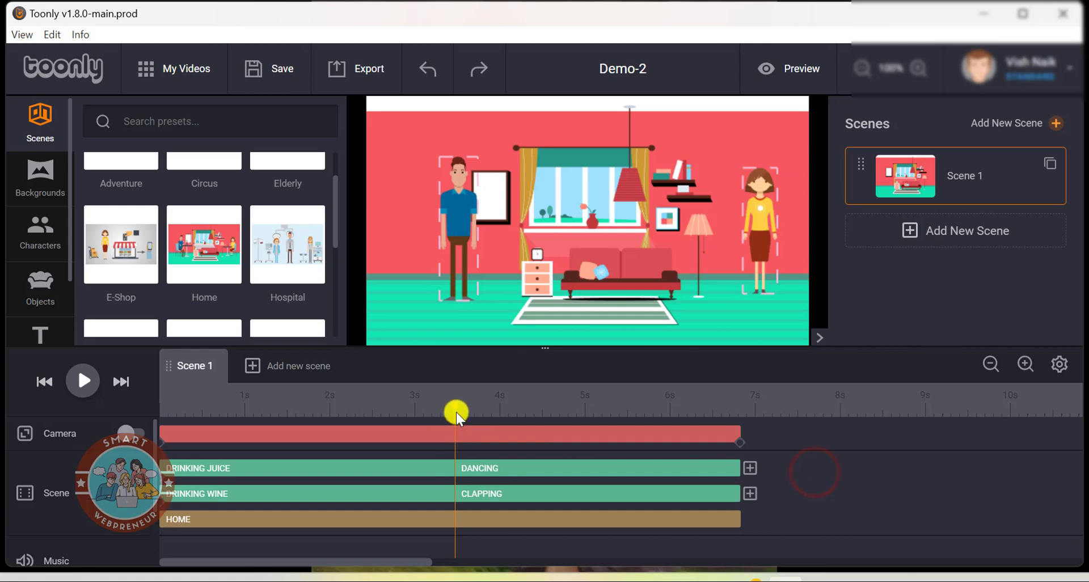
{"action": "left_click", "coordinate": [80, 384]}
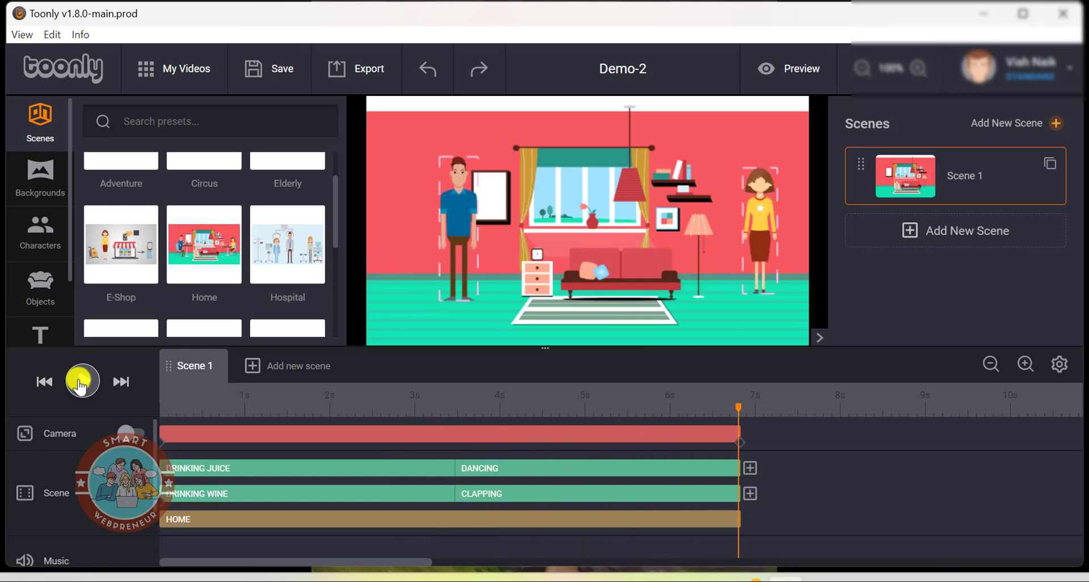
{"action": "left_click", "coordinate": [44, 170]}
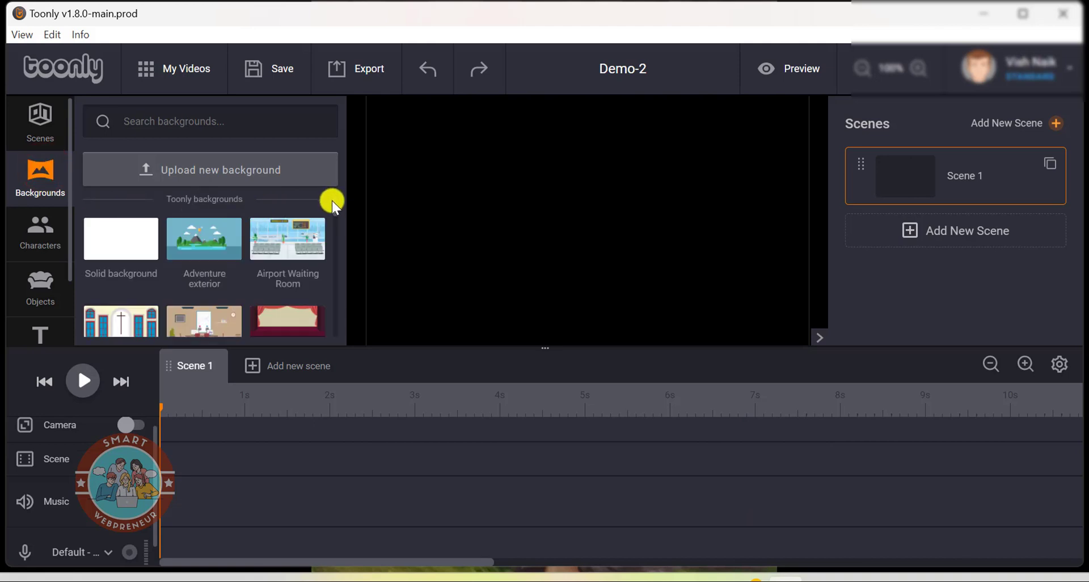
- Set the Market background on Scene 1, then swap it for Home
{"action": "scroll", "coordinate": [335, 203], "scroll_direction": "down", "scroll_amount": 3}
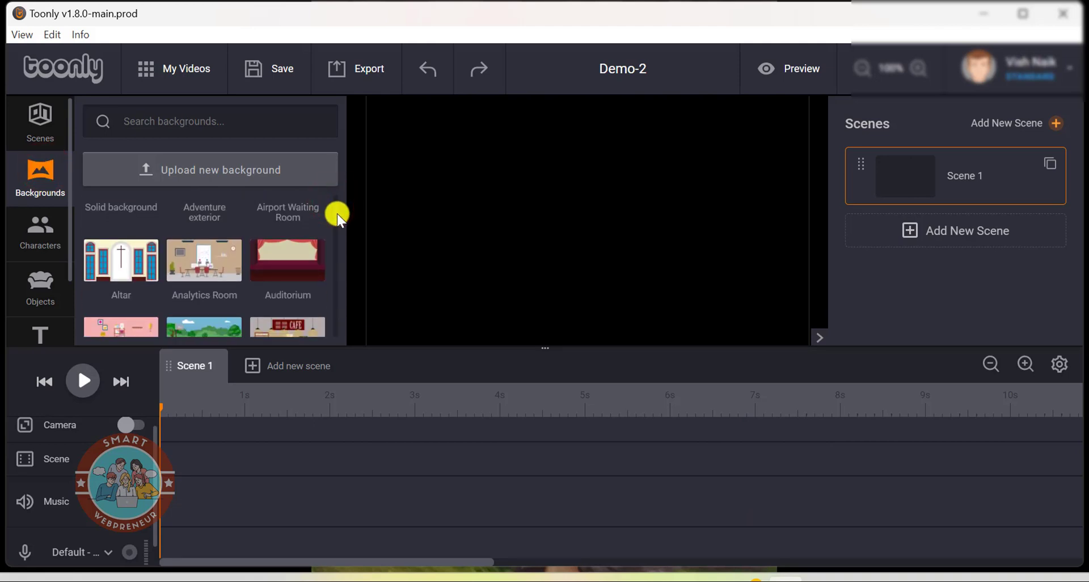
{"action": "scroll", "coordinate": [338, 222], "scroll_direction": "down", "scroll_amount": 5}
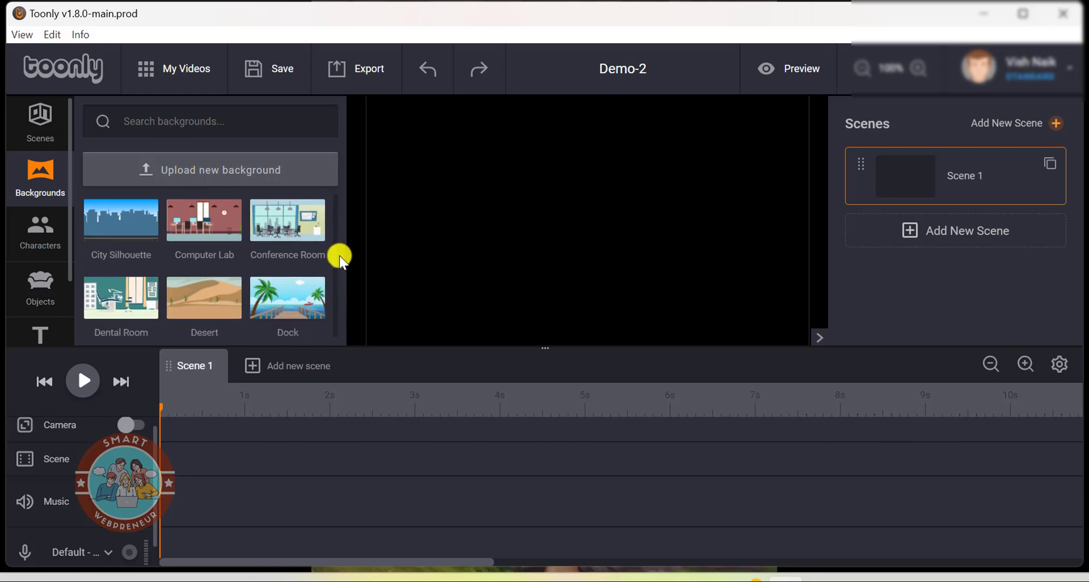
{"action": "scroll", "coordinate": [339, 264], "scroll_direction": "down", "scroll_amount": 5}
{"action": "left_click_drag", "start_coordinate": [316, 315], "coordinate": [484, 240]}
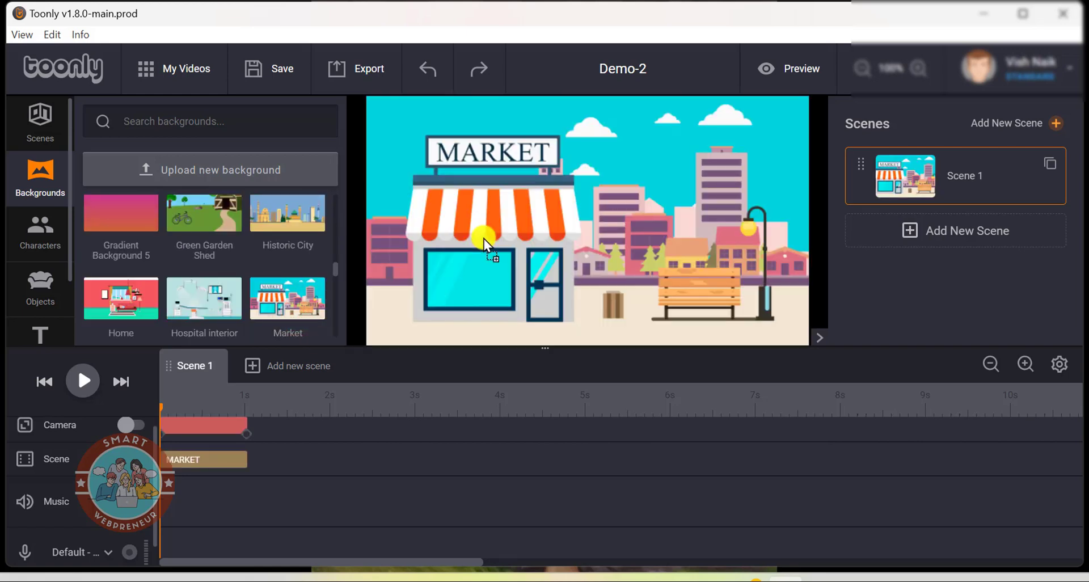
{"action": "left_click_drag", "start_coordinate": [119, 294], "coordinate": [450, 216]}
- Swap the background to Ocean Voyage, then to River
{"action": "scroll", "coordinate": [175, 272], "scroll_direction": "down", "scroll_amount": 5}
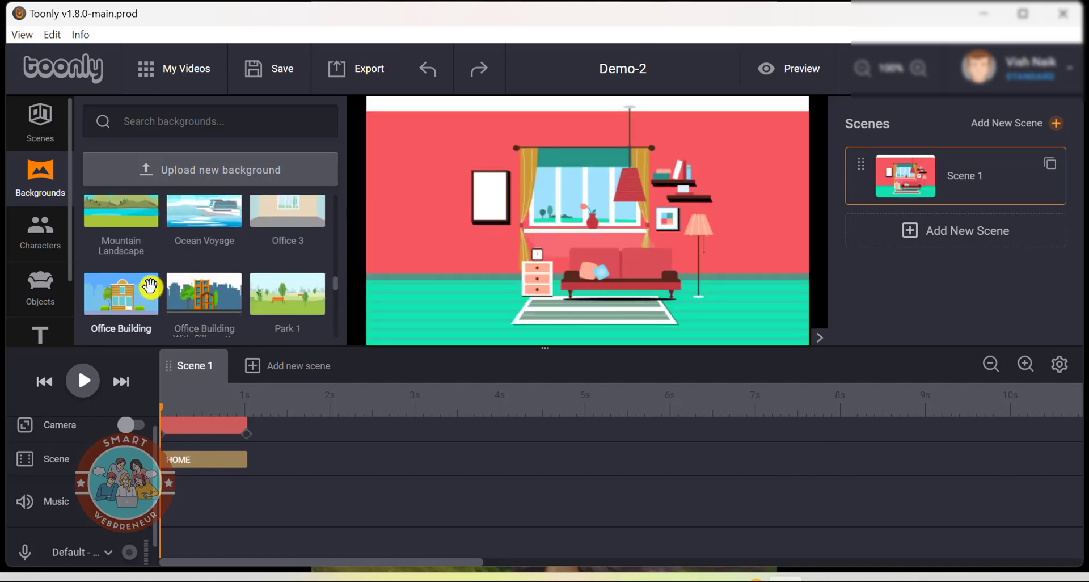
{"action": "left_click_drag", "start_coordinate": [212, 223], "coordinate": [533, 220]}
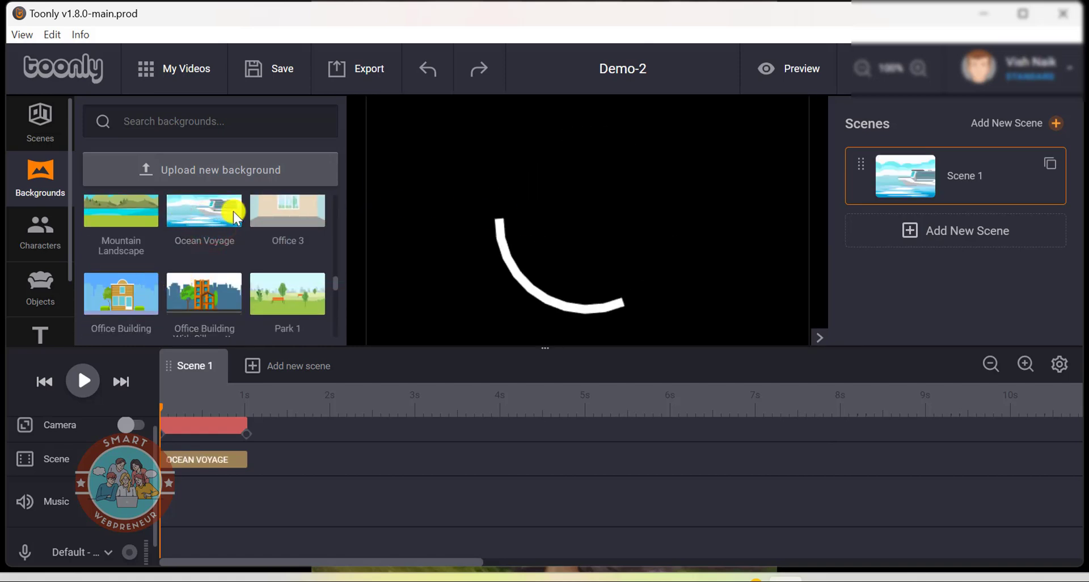
{"action": "scroll", "coordinate": [227, 277], "scroll_direction": "down", "scroll_amount": 5}
{"action": "scroll", "coordinate": [170, 272], "scroll_direction": "down", "scroll_amount": 3}
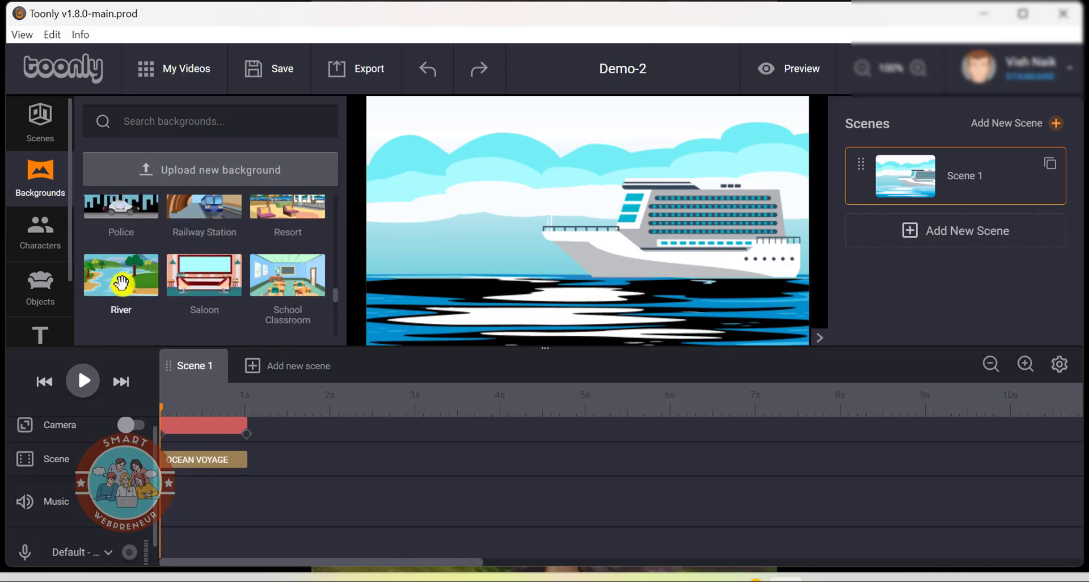
{"action": "left_click_drag", "start_coordinate": [127, 220], "coordinate": [505, 215]}
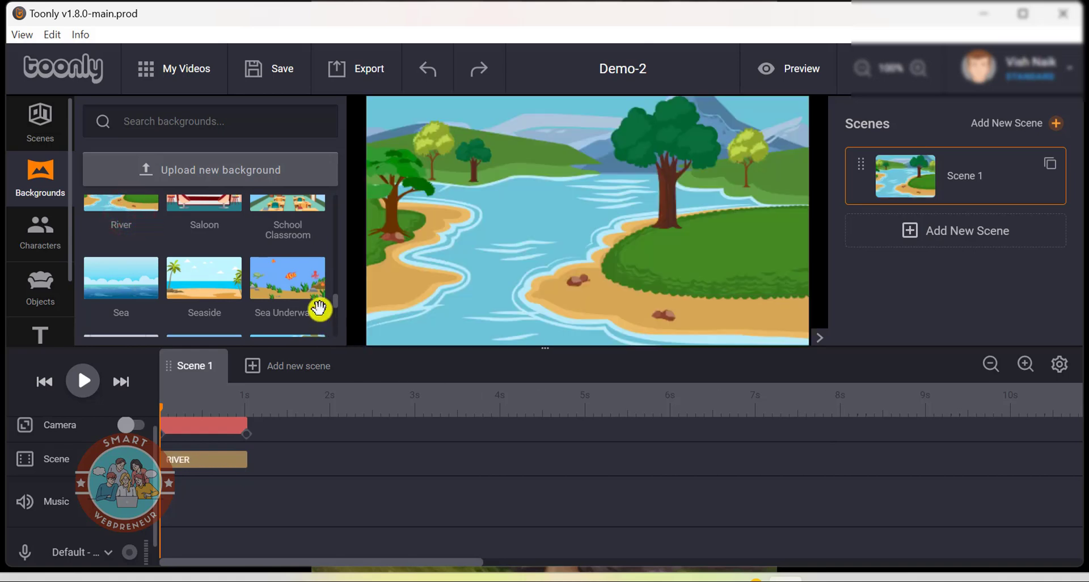
{"action": "left_click", "coordinate": [454, 475]}
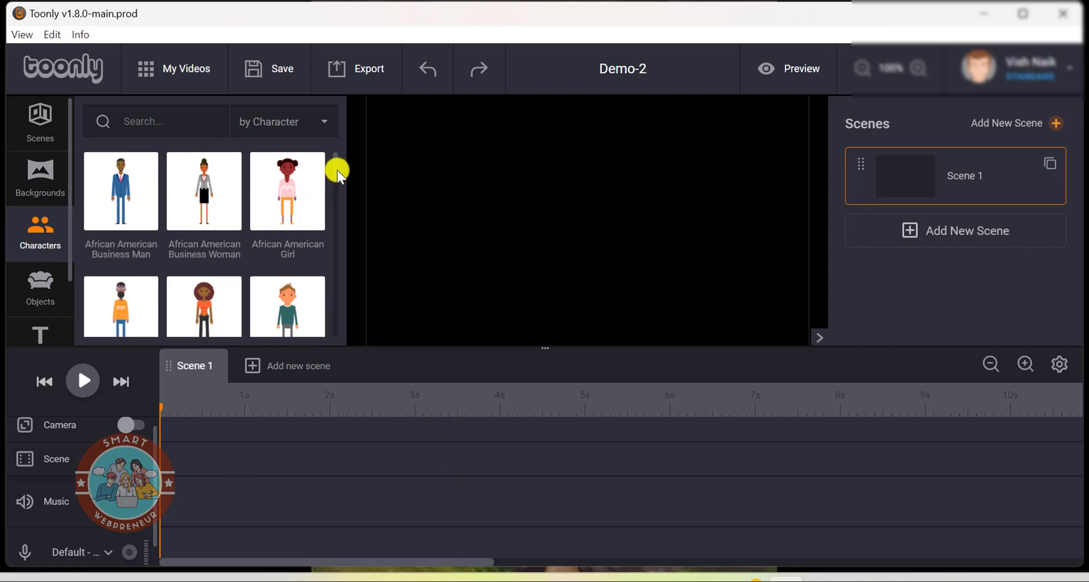
{"action": "left_click_drag", "start_coordinate": [337, 169], "coordinate": [335, 243]}
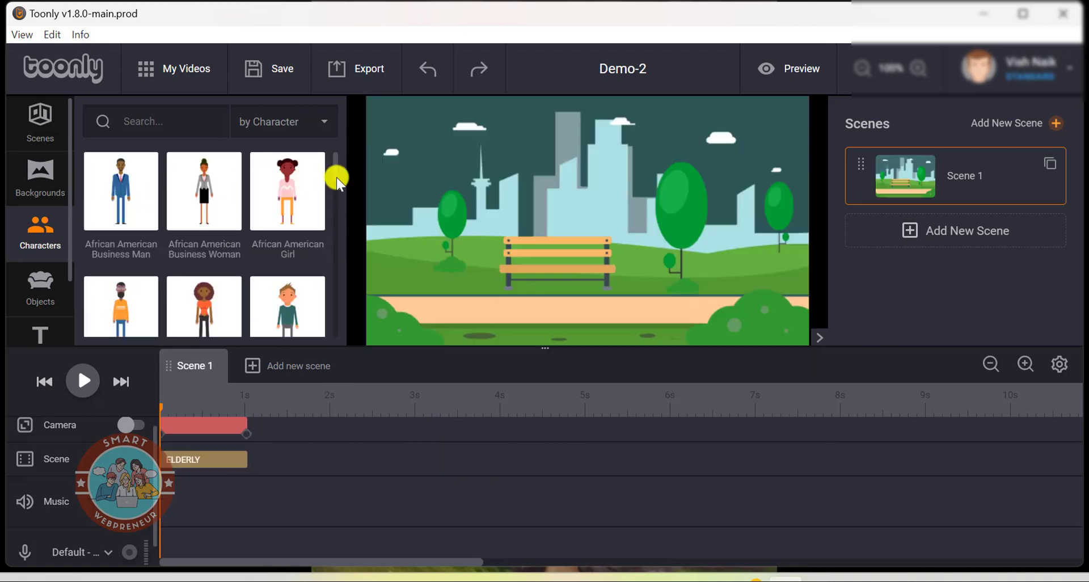
- Place one character right of the park bench and another to its left
{"action": "left_click_drag", "start_coordinate": [204, 301], "coordinate": [638, 281]}
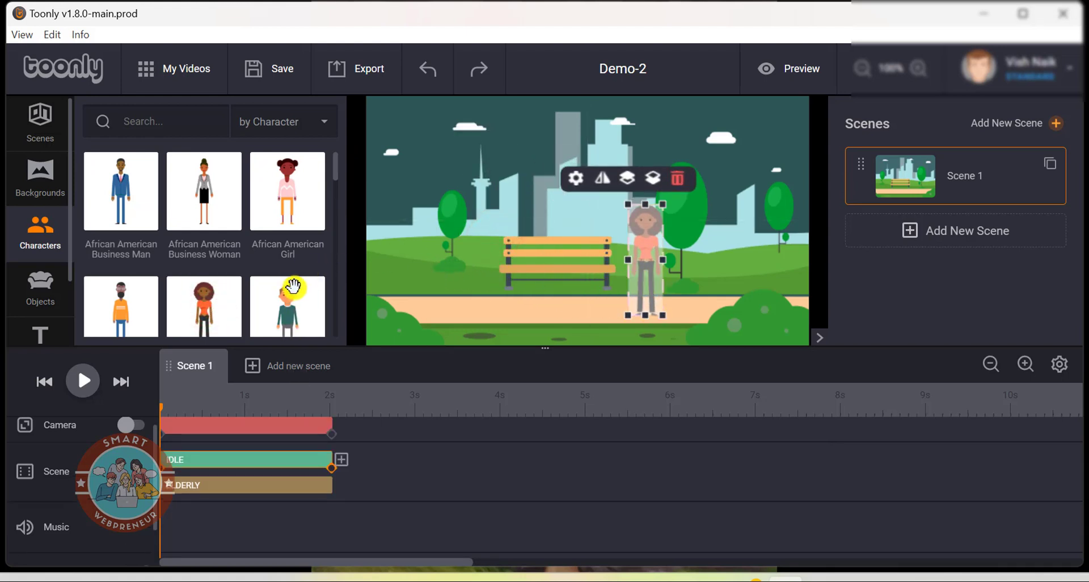
{"action": "scroll", "coordinate": [292, 280], "scroll_direction": "down", "scroll_amount": 5}
{"action": "left_click_drag", "start_coordinate": [124, 298], "coordinate": [476, 246]}
{"action": "left_click", "coordinate": [586, 245]}
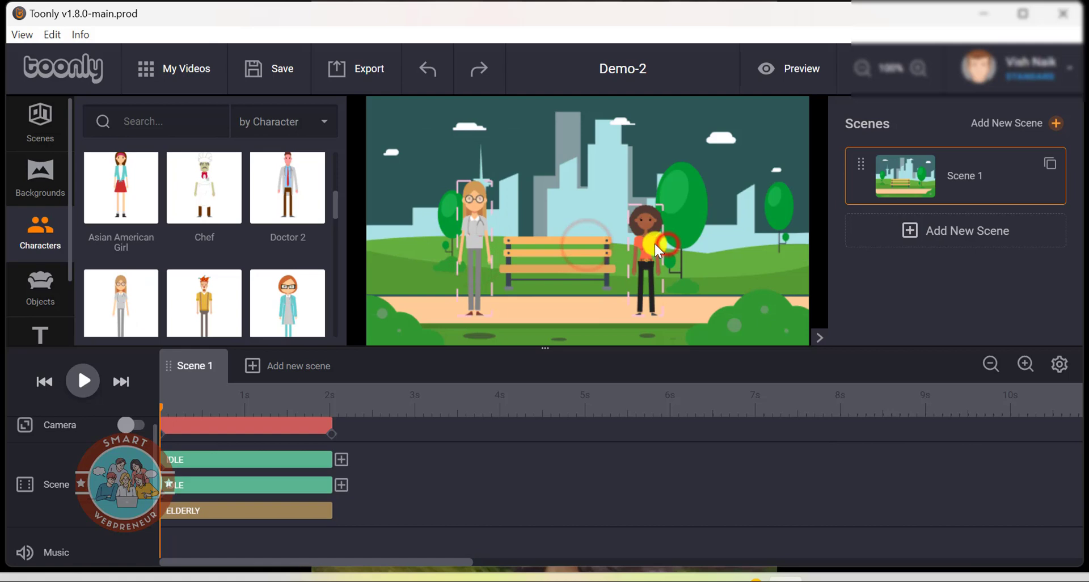
{"action": "left_click", "coordinate": [654, 241]}
- Play the scene, then add a girl to the blank white scene and enlarge her slightly
{"action": "left_click", "coordinate": [84, 390]}
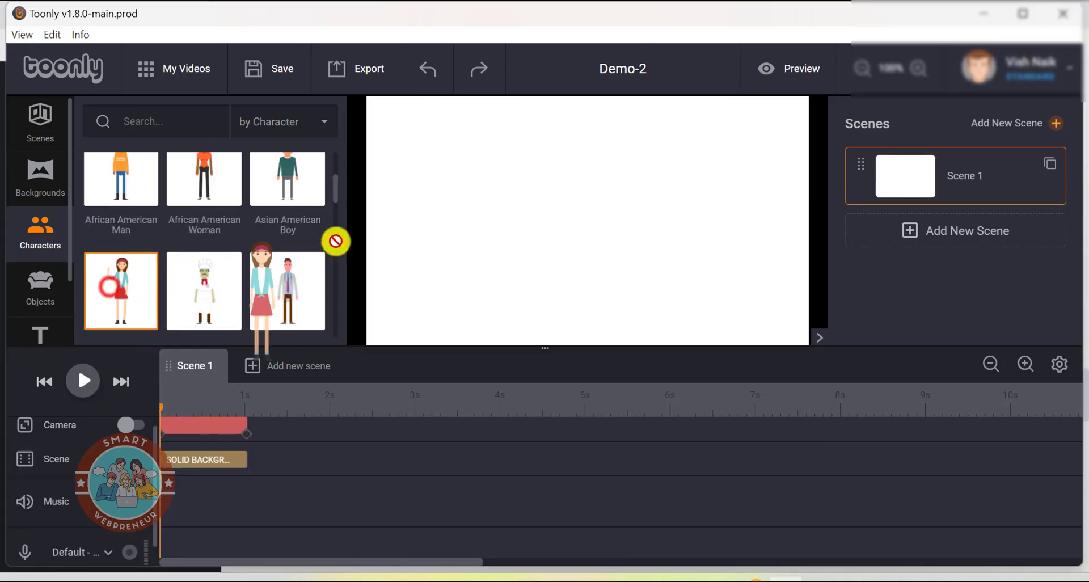
{"action": "left_click_drag", "start_coordinate": [336, 238], "coordinate": [548, 277]}
{"action": "left_click_drag", "start_coordinate": [568, 182], "coordinate": [615, 225]}
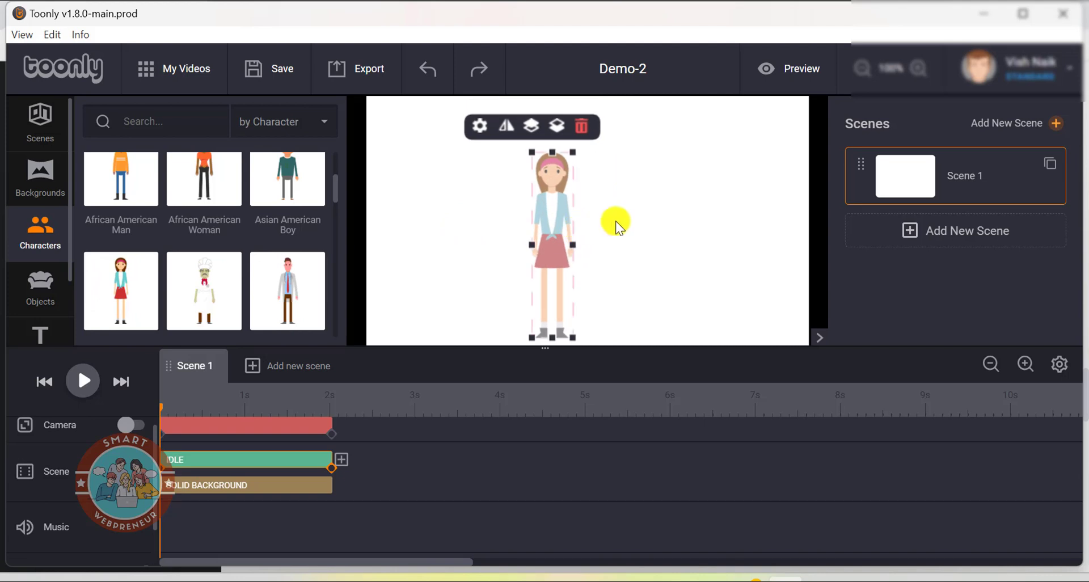
- Move the girl further left, give her the Working on laptop action with Happy eyes, and play it
{"action": "left_click", "coordinate": [616, 226]}
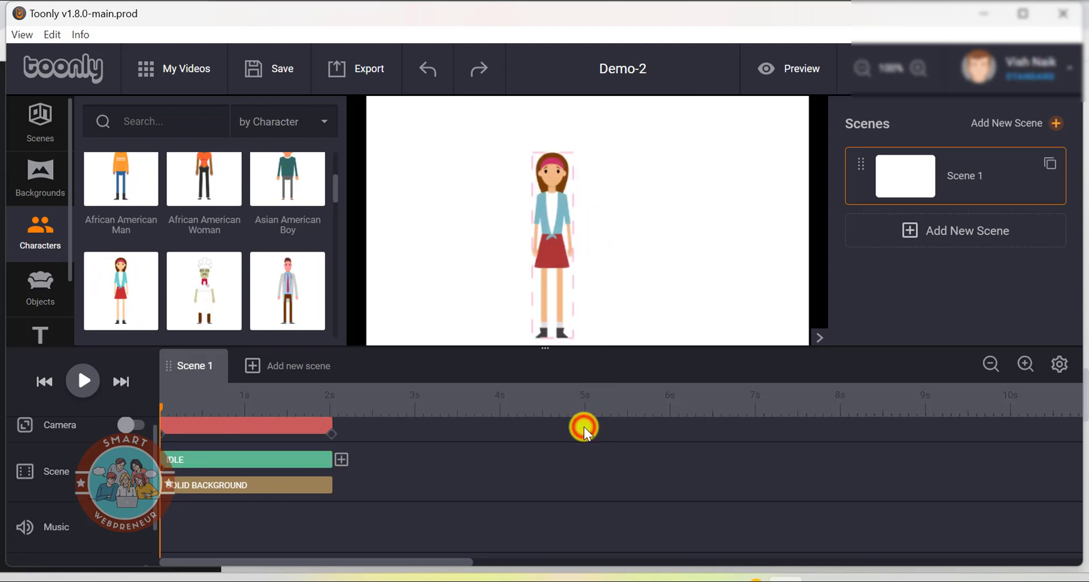
{"action": "left_click_drag", "start_coordinate": [545, 176], "coordinate": [465, 178]}
{"action": "left_click", "coordinate": [400, 126]}
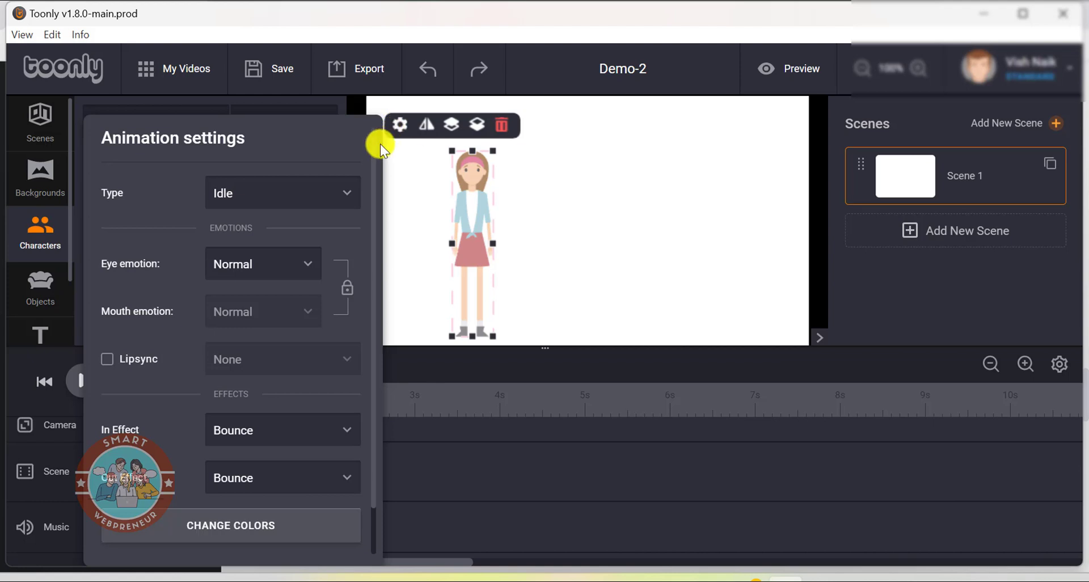
{"action": "left_click", "coordinate": [341, 193]}
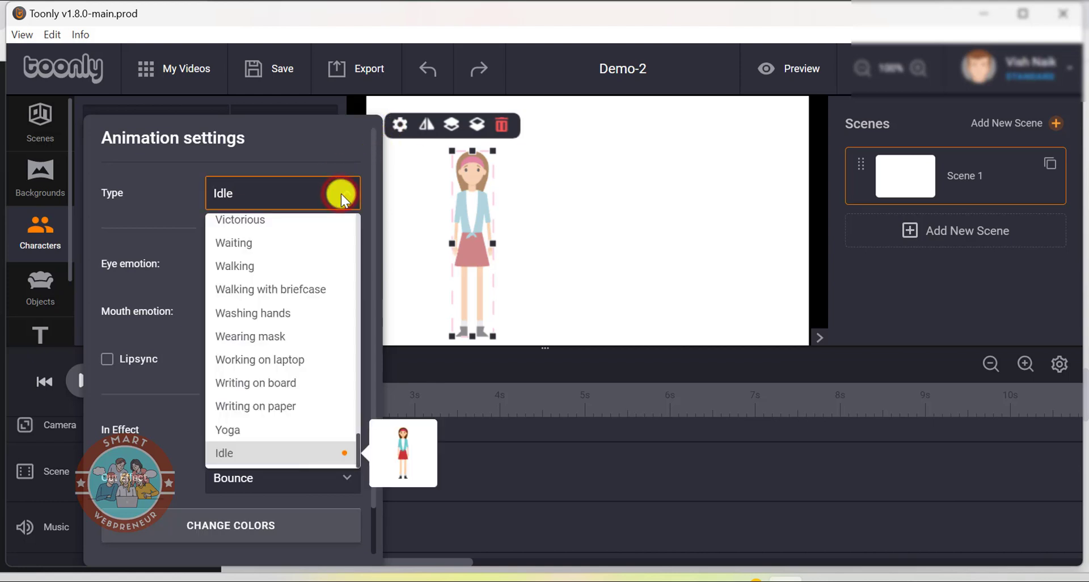
{"action": "left_click", "coordinate": [314, 357]}
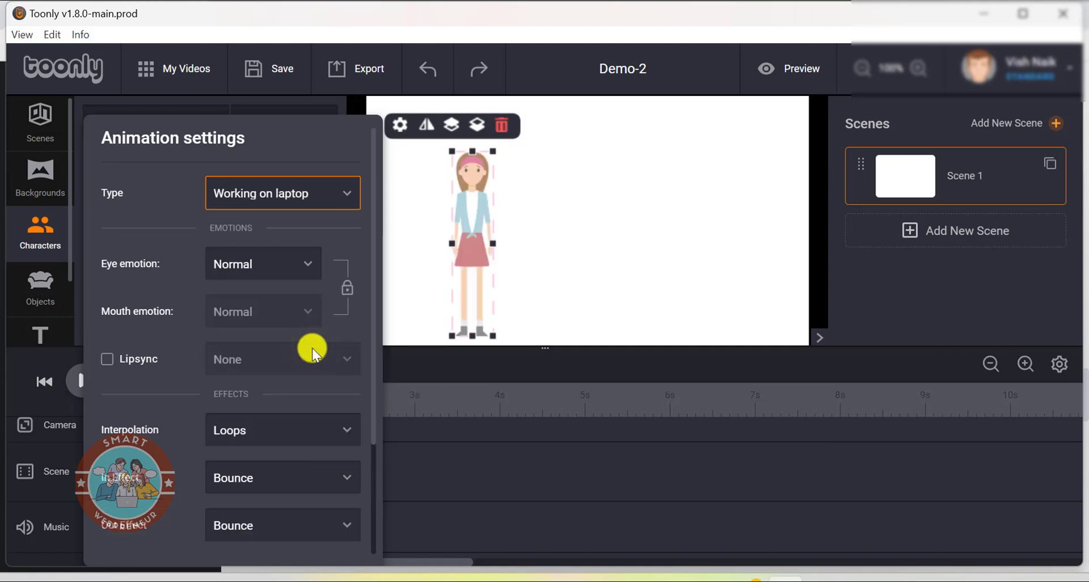
{"action": "left_click", "coordinate": [287, 262]}
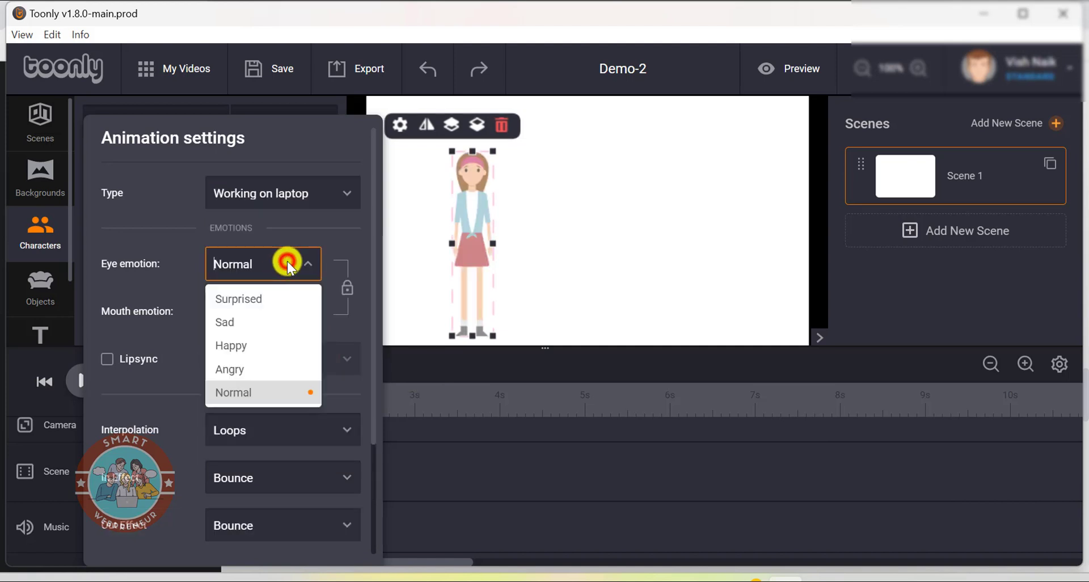
{"action": "left_click", "coordinate": [275, 345]}
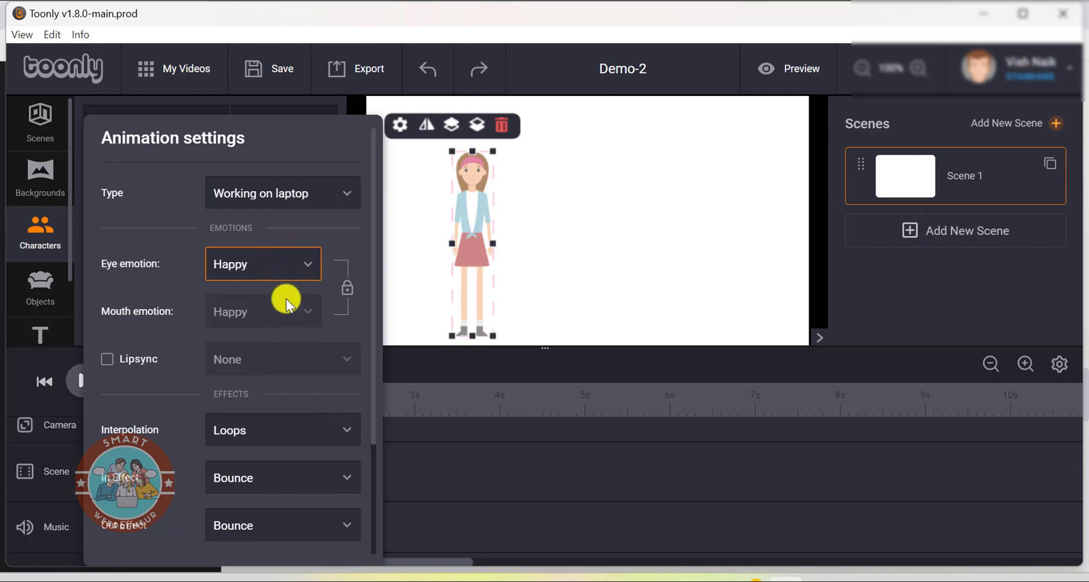
{"action": "left_click", "coordinate": [275, 136]}
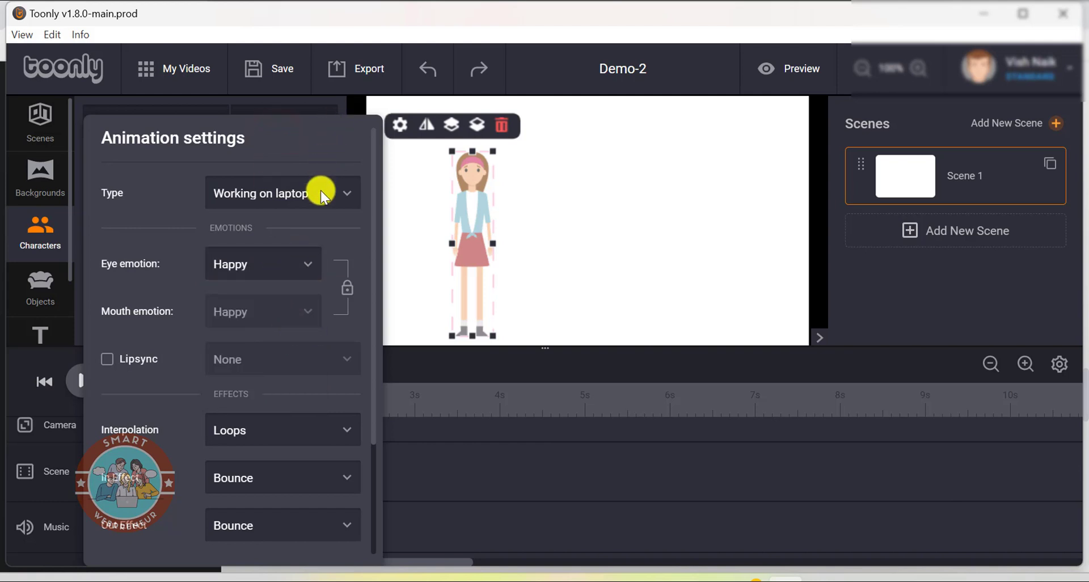
{"action": "left_click", "coordinate": [560, 457]}
{"action": "left_click", "coordinate": [84, 380]}
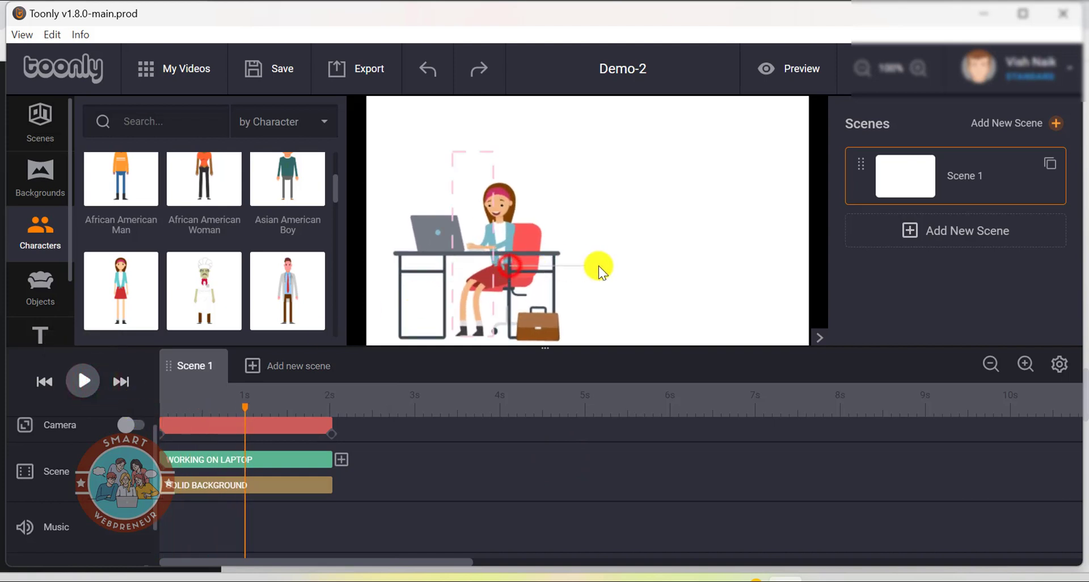
- End the girl's laptop action near 6s and add Drinking juice as the next action
{"action": "left_click_drag", "start_coordinate": [329, 458], "coordinate": [779, 447]}
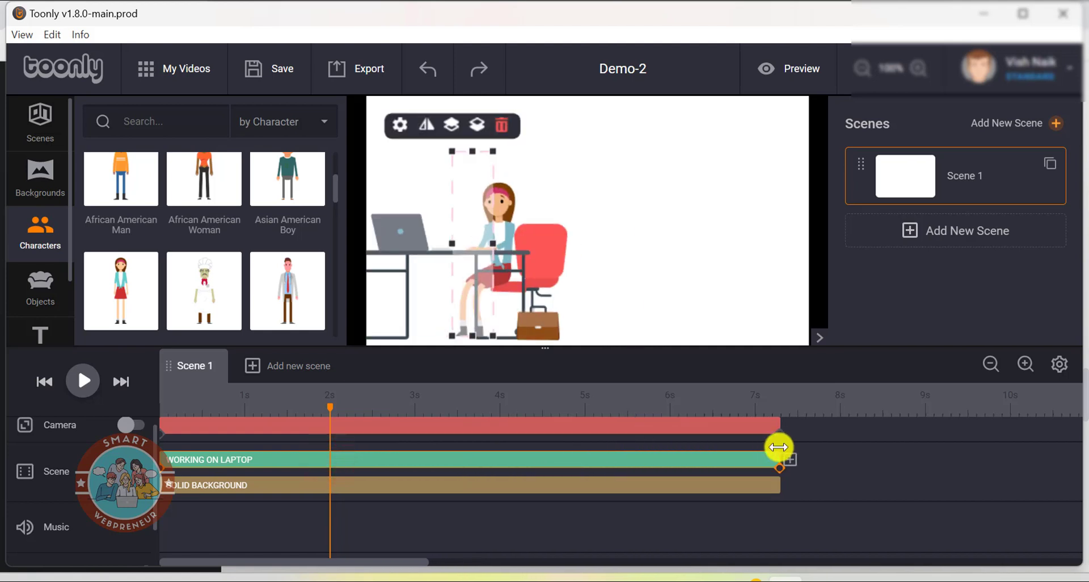
{"action": "left_click", "coordinate": [905, 446]}
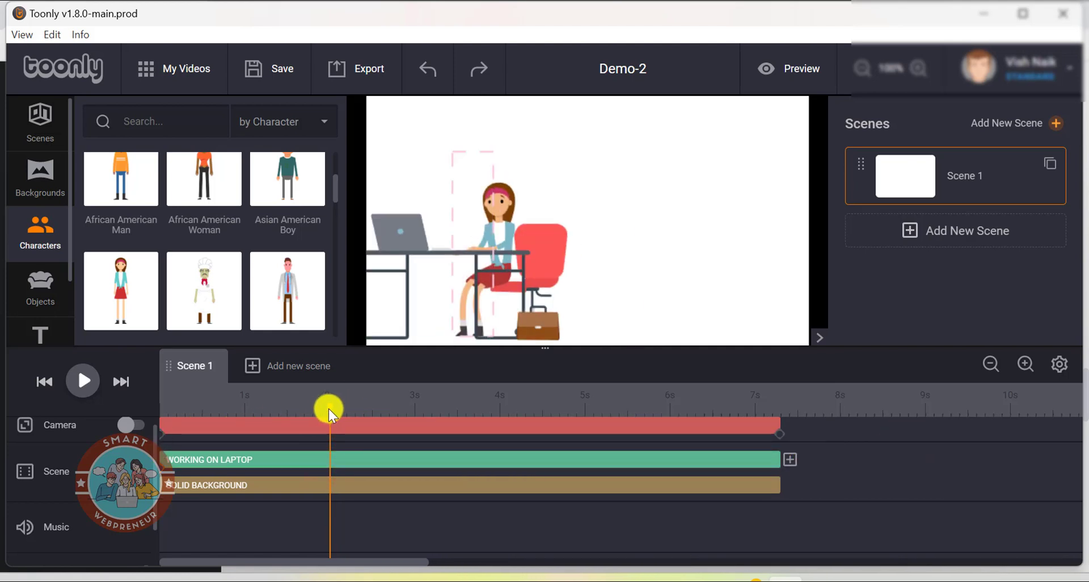
{"action": "left_click_drag", "start_coordinate": [780, 460], "coordinate": [676, 458]}
{"action": "left_click", "coordinate": [676, 461]}
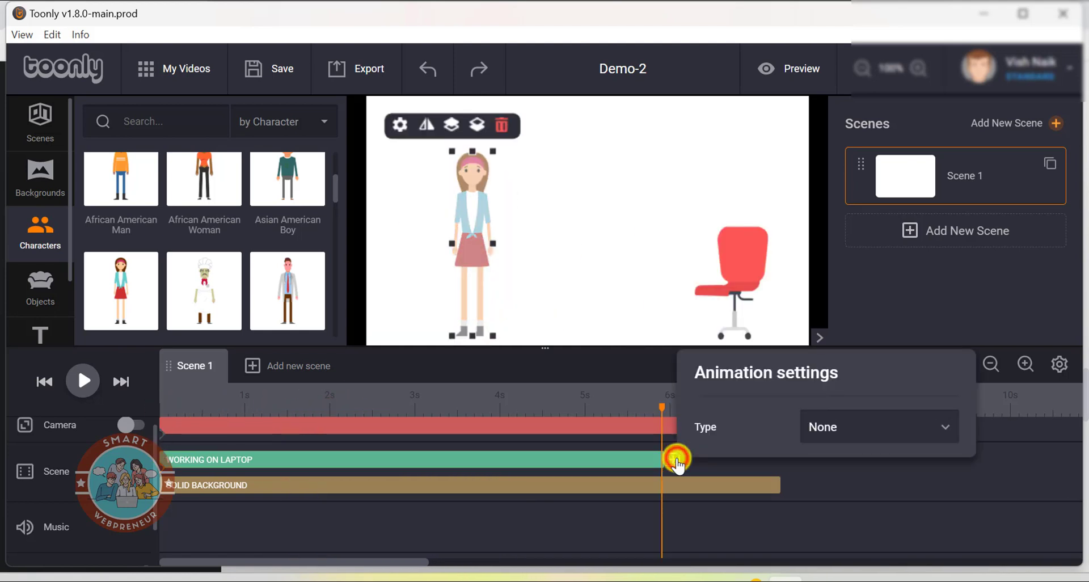
{"action": "left_click", "coordinate": [944, 427]}
{"action": "scroll", "coordinate": [911, 499], "scroll_direction": "down", "scroll_amount": 5}
{"action": "left_click", "coordinate": [913, 499]}
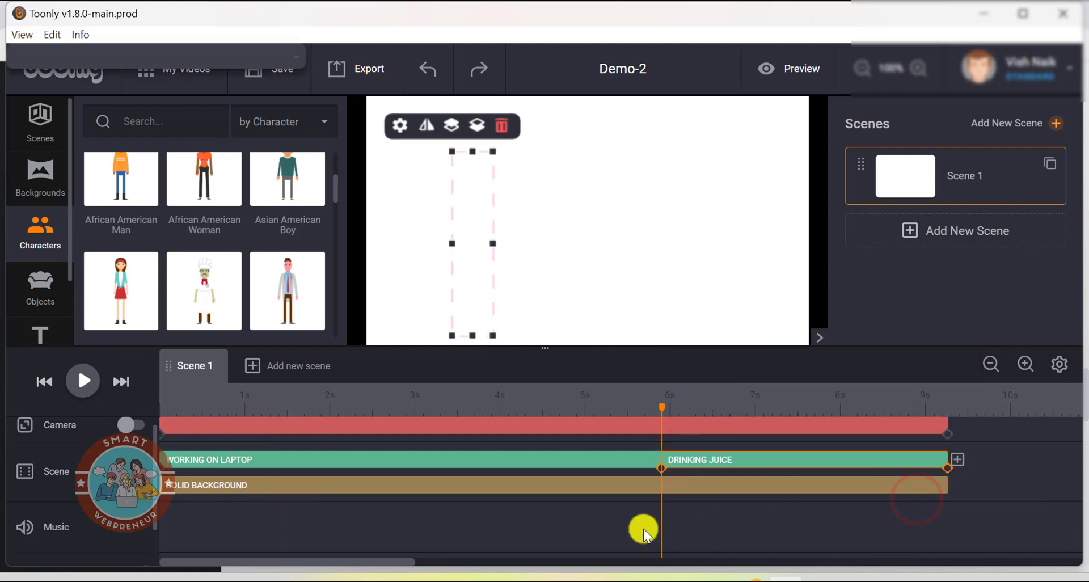
- Add Hands to waist as the action following Drinking juice
{"action": "left_click_drag", "start_coordinate": [351, 562], "coordinate": [450, 561]}
{"action": "left_click", "coordinate": [599, 460]}
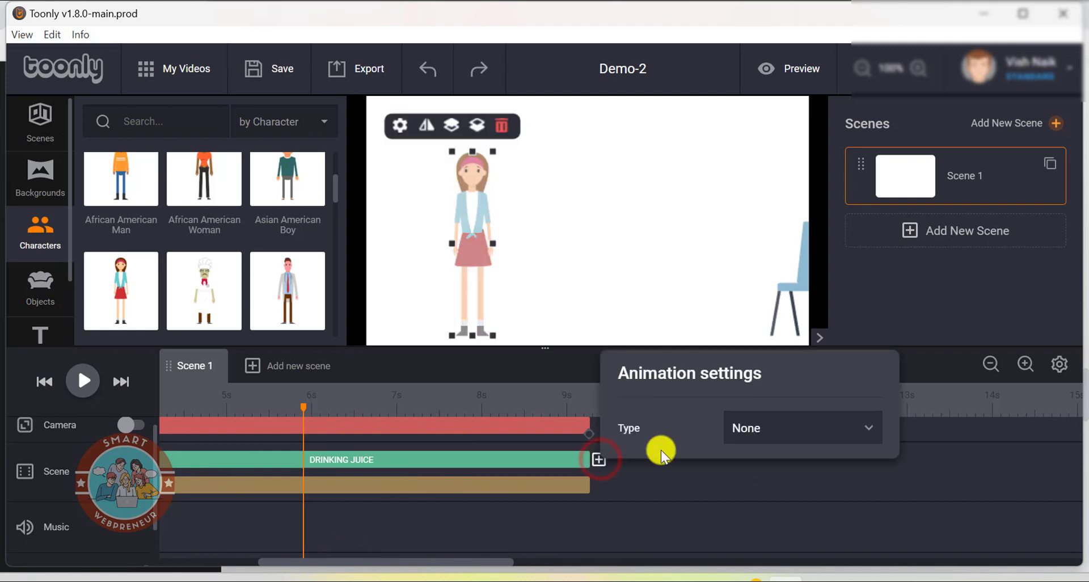
{"action": "left_click", "coordinate": [765, 427]}
{"action": "scroll", "coordinate": [767, 272], "scroll_direction": "down", "scroll_amount": 5}
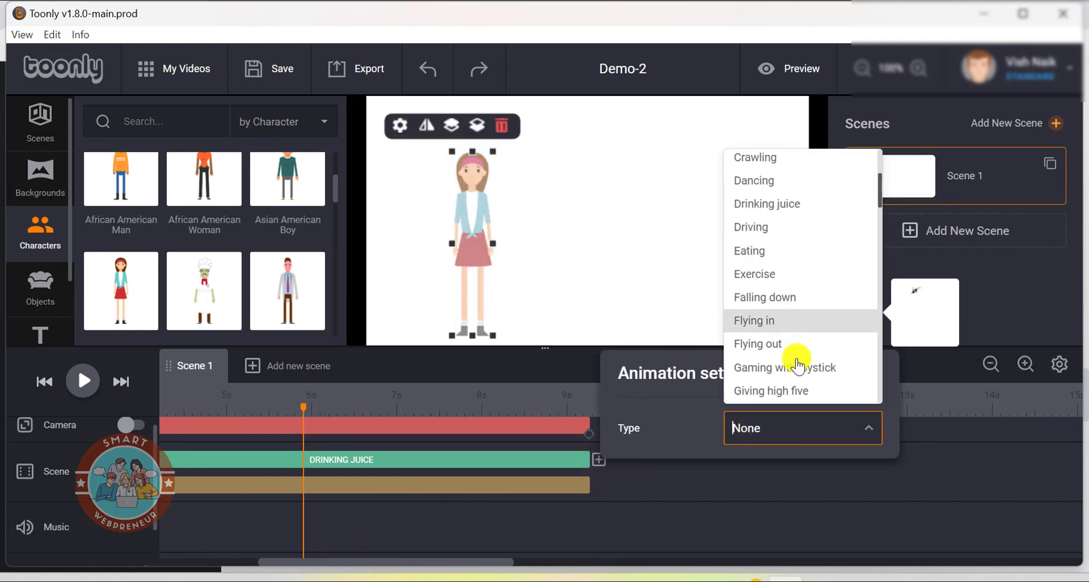
{"action": "left_click", "coordinate": [763, 324]}
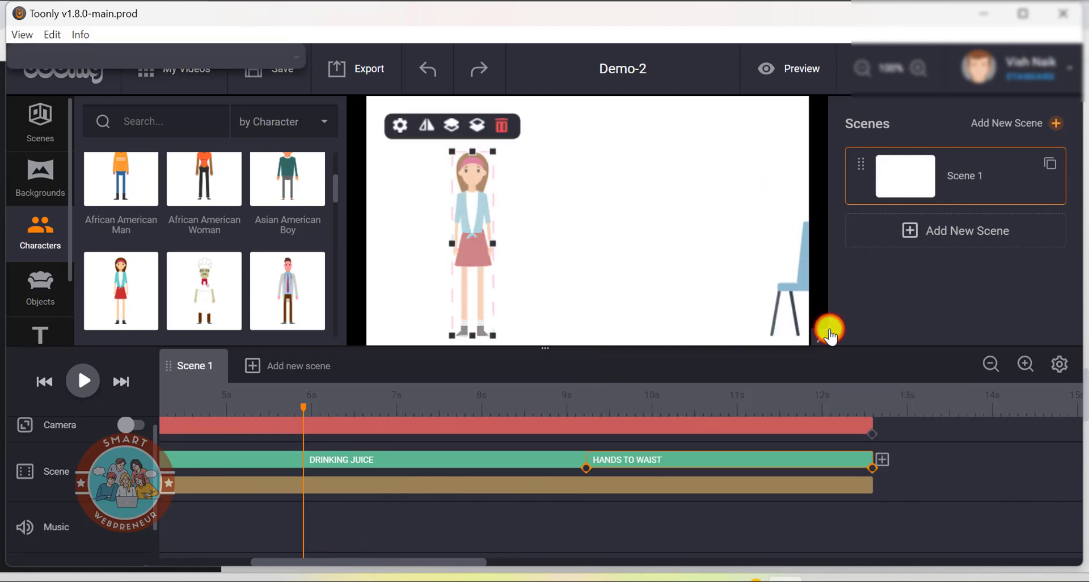
{"action": "left_click", "coordinate": [878, 461]}
{"action": "left_click", "coordinate": [838, 430]}
- Add Holding a mobile after Hands to waist and watch the full 15-second preview
{"action": "scroll", "coordinate": [805, 505], "scroll_direction": "down", "scroll_amount": 5}
{"action": "left_click", "coordinate": [810, 504]}
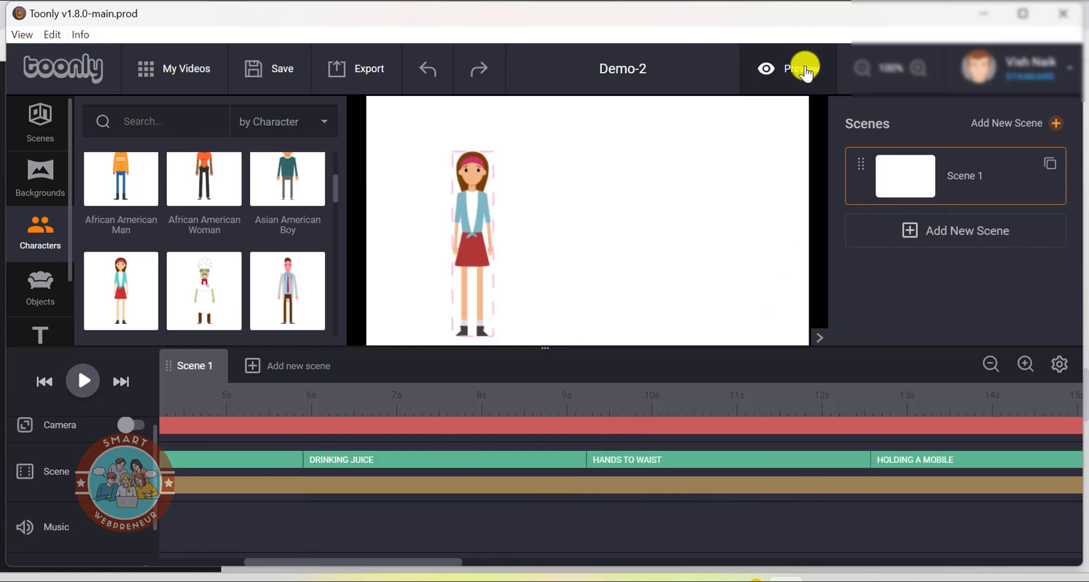
{"action": "left_click", "coordinate": [802, 67]}
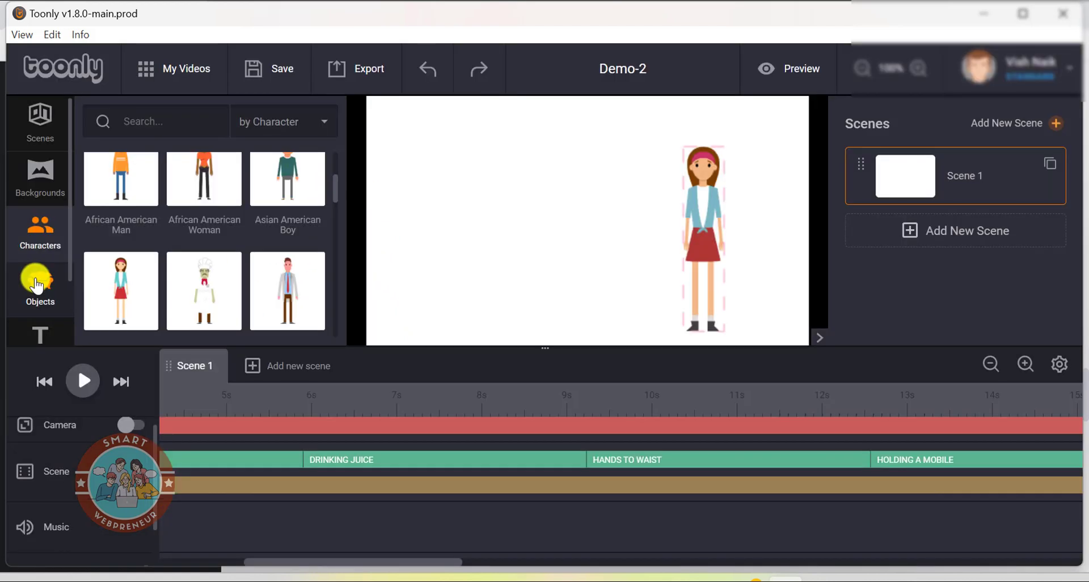
{"action": "left_click", "coordinate": [37, 283]}
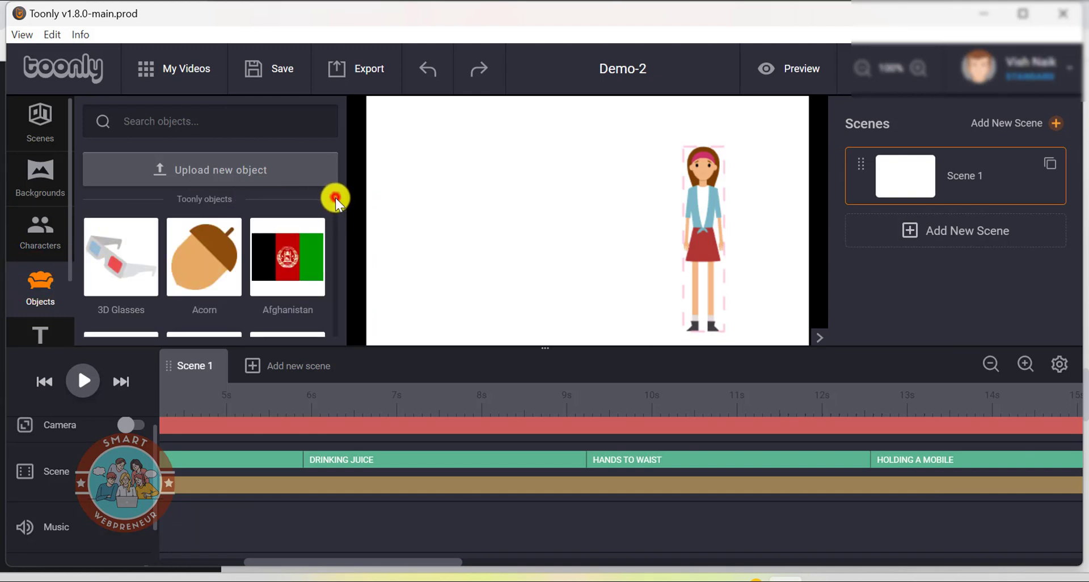
{"action": "scroll", "coordinate": [335, 197], "scroll_direction": "down", "scroll_amount": 3}
{"action": "scroll", "coordinate": [337, 221], "scroll_direction": "down", "scroll_amount": 3}
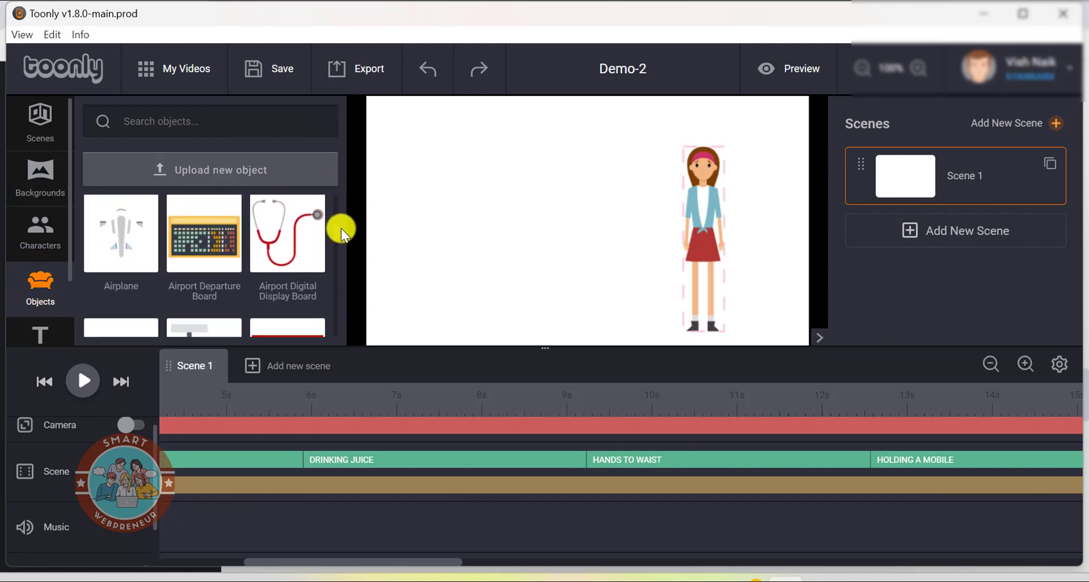
{"action": "scroll", "coordinate": [346, 238], "scroll_direction": "down", "scroll_amount": 2}
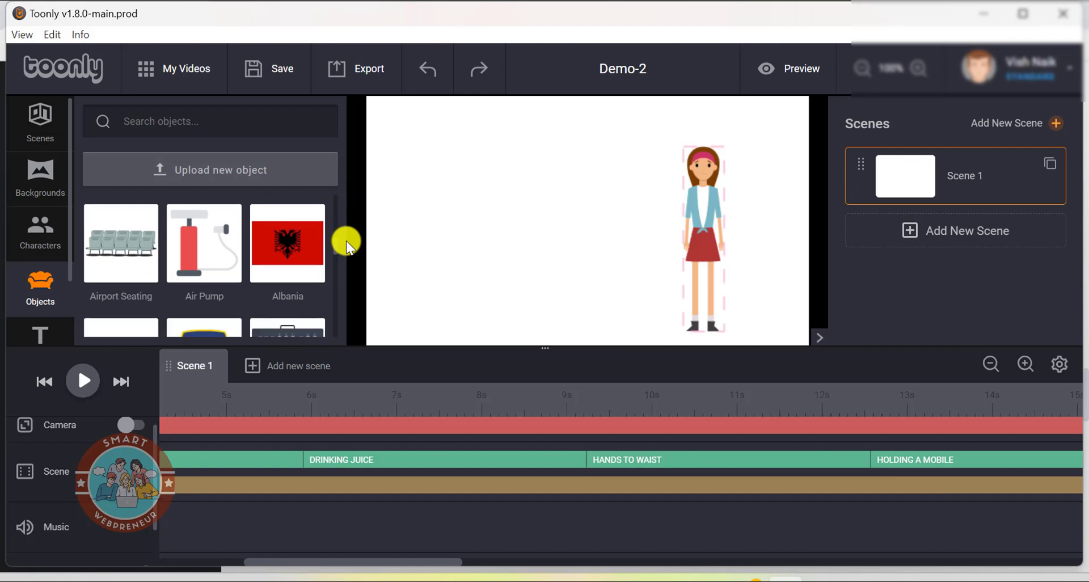
{"action": "scroll", "coordinate": [344, 261], "scroll_direction": "down", "scroll_amount": 3}
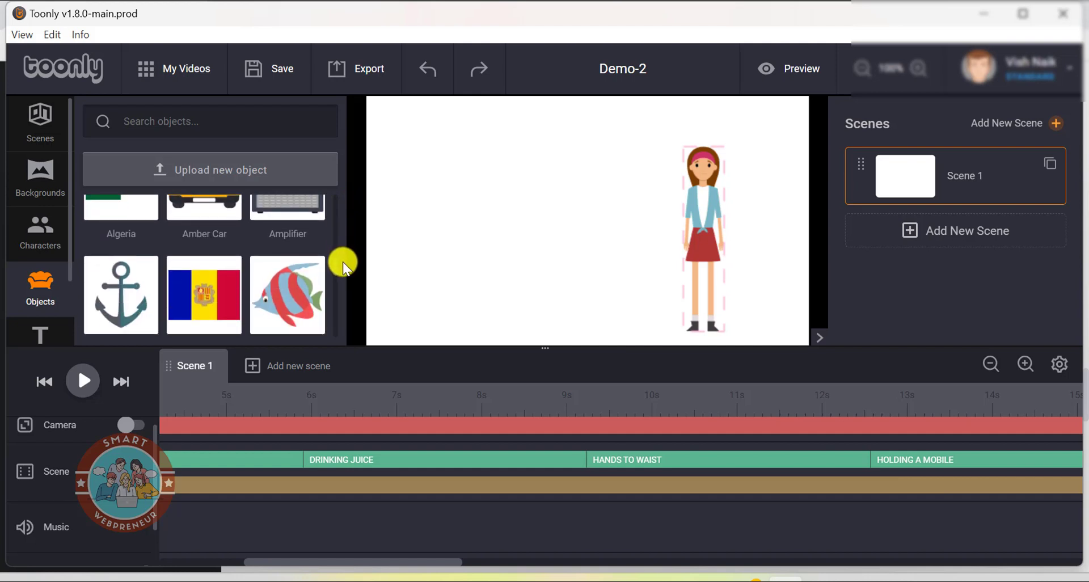
{"action": "scroll", "coordinate": [339, 279], "scroll_direction": "down", "scroll_amount": 4}
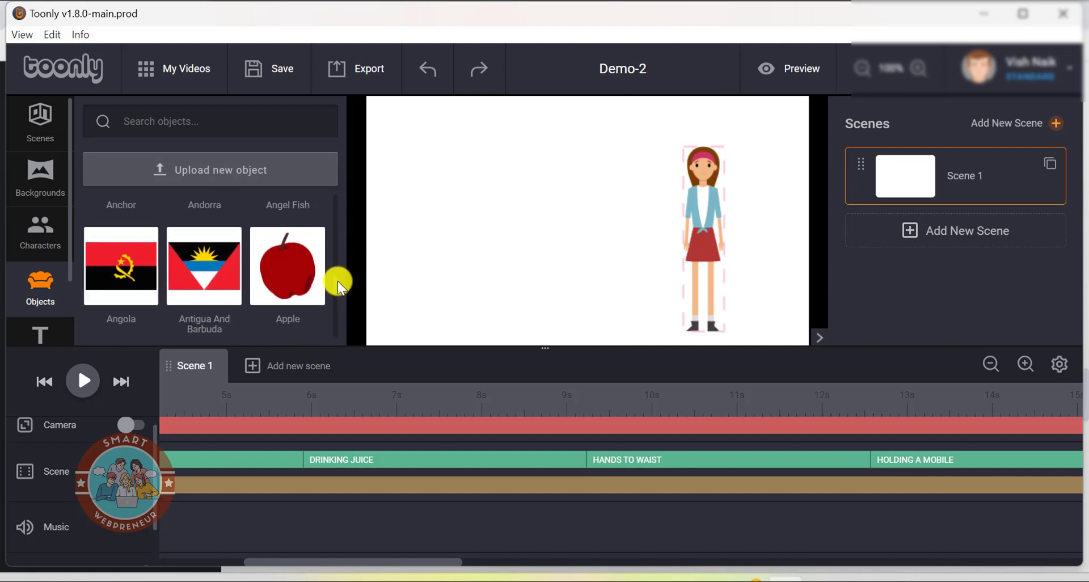
{"action": "scroll", "coordinate": [333, 316], "scroll_direction": "down", "scroll_amount": 1}
{"action": "scroll", "coordinate": [255, 267], "scroll_direction": "up", "scroll_amount": 15}
{"action": "scroll", "coordinate": [243, 260], "scroll_direction": "down", "scroll_amount": 2}
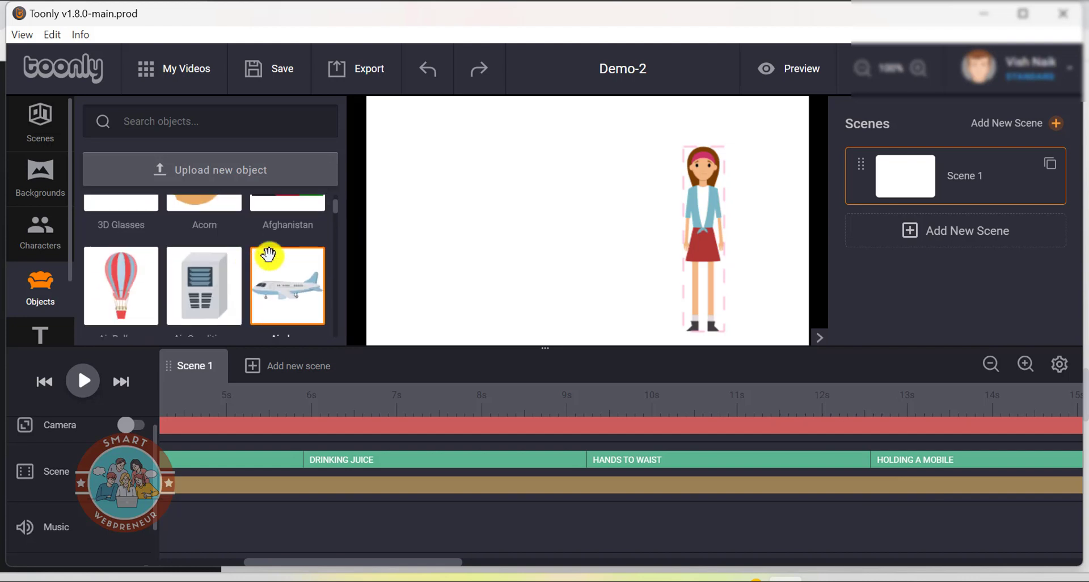
- Scrub to about 6.6s to check the girl's Drinking juice pose
{"action": "left_click_drag", "start_coordinate": [270, 287], "coordinate": [569, 152]}
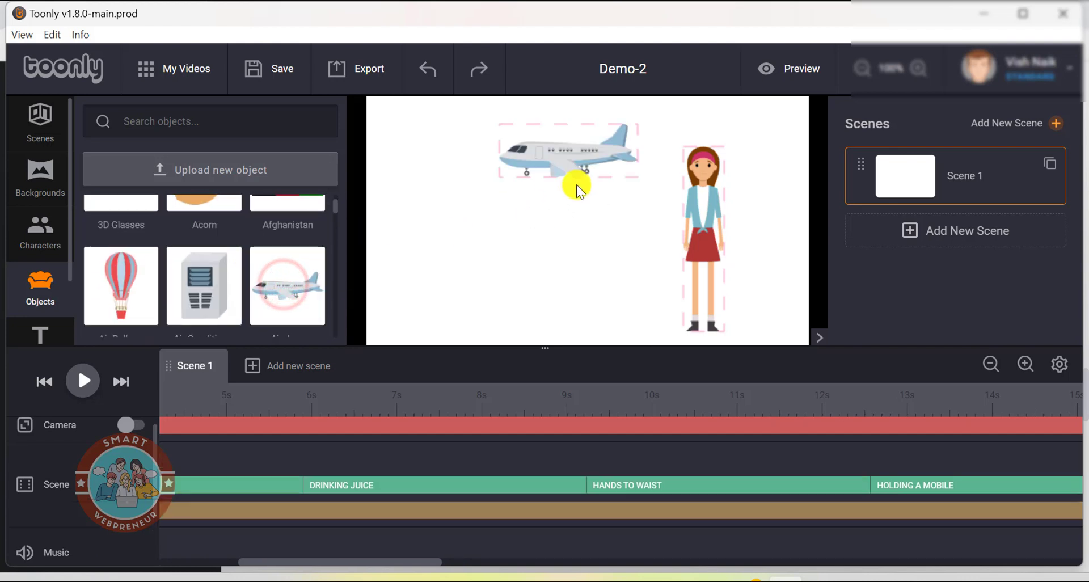
{"action": "left_click", "coordinate": [697, 246]}
{"action": "left_click", "coordinate": [740, 411]}
{"action": "left_click_drag", "start_coordinate": [740, 411], "coordinate": [721, 417]}
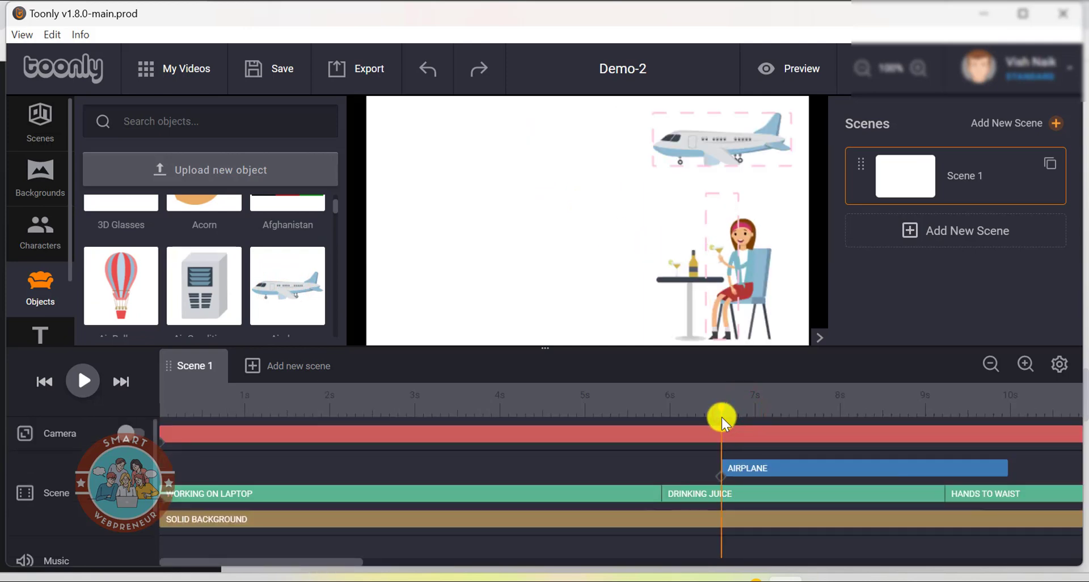
{"action": "left_click", "coordinate": [721, 483]}
- At 10 seconds, move the airplane to the scene's left edge and preview its flight
{"action": "left_click_drag", "start_coordinate": [721, 412], "coordinate": [1004, 420]}
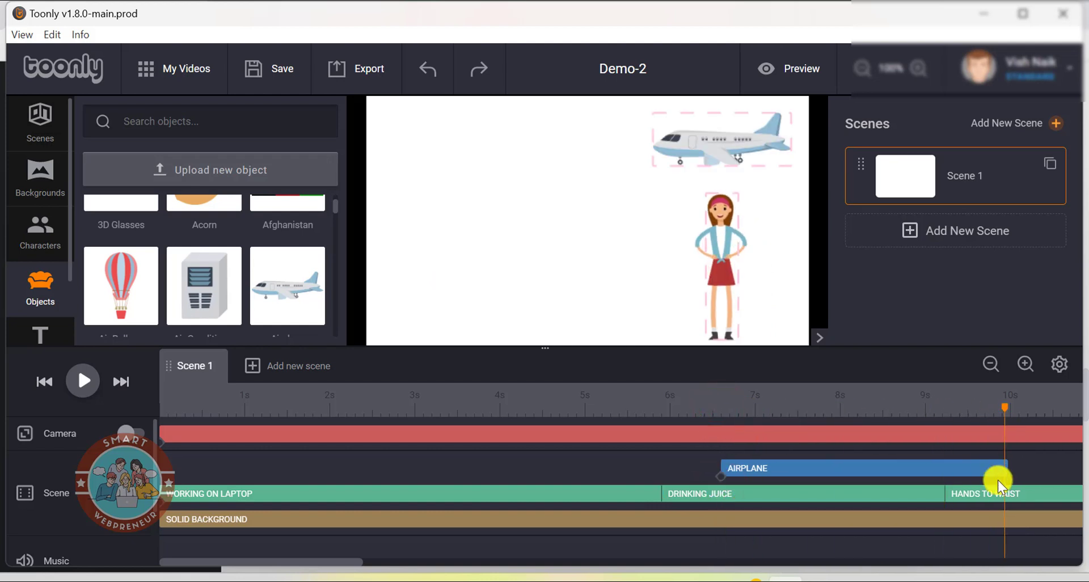
{"action": "left_click", "coordinate": [998, 470]}
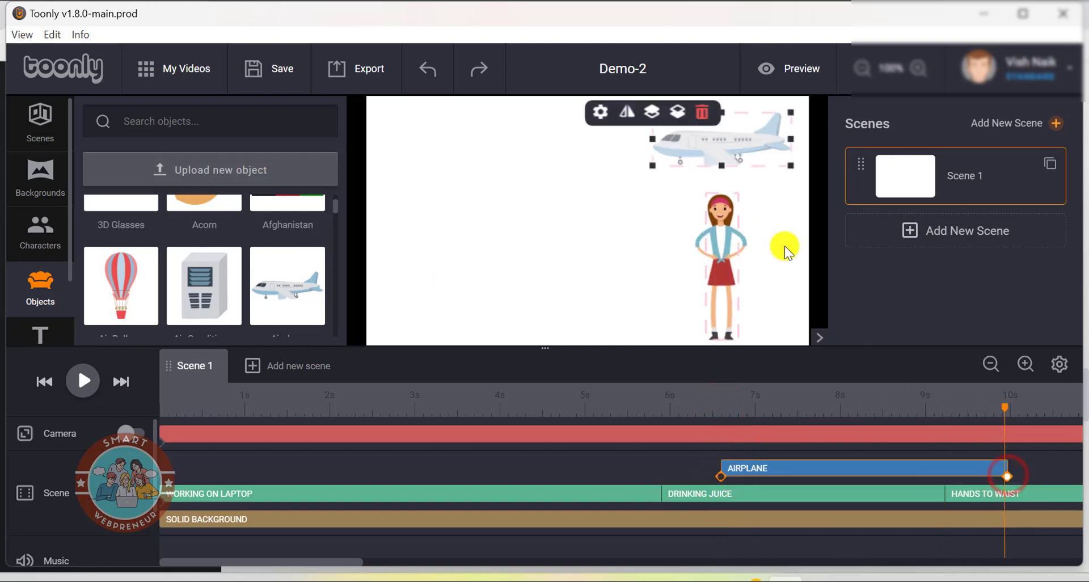
{"action": "left_click_drag", "start_coordinate": [733, 151], "coordinate": [335, 148]}
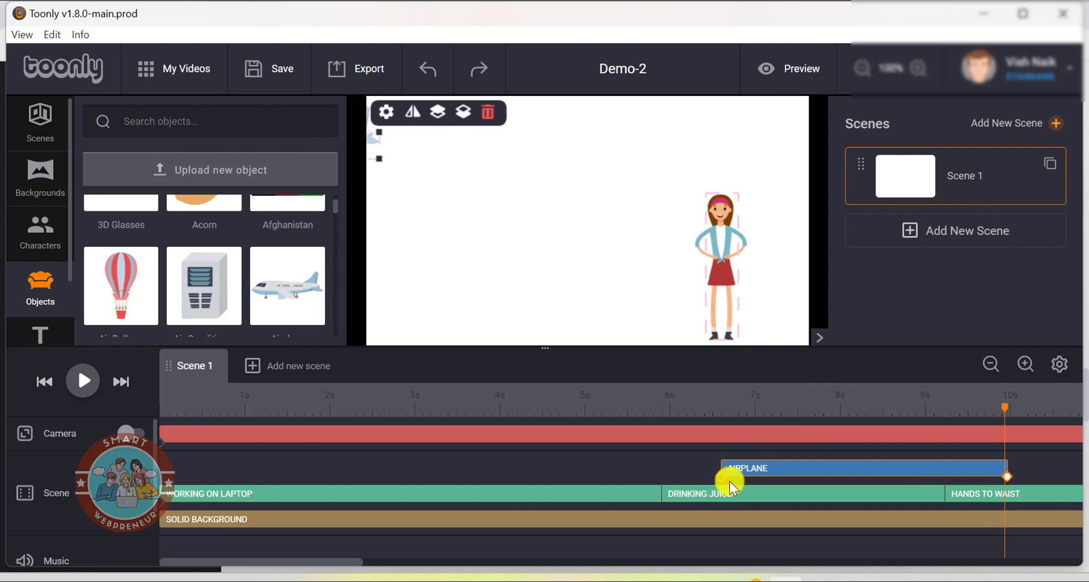
{"action": "left_click", "coordinate": [83, 380]}
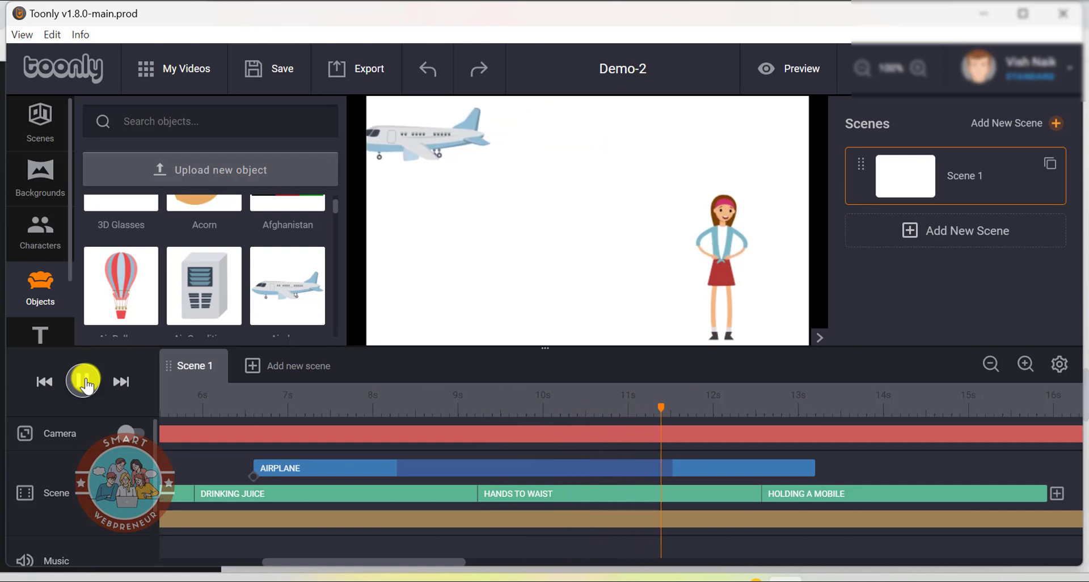
{"action": "left_click", "coordinate": [83, 380]}
{"action": "scroll", "coordinate": [57, 301], "scroll_direction": "down", "scroll_amount": 3}
{"action": "left_click", "coordinate": [33, 333]}
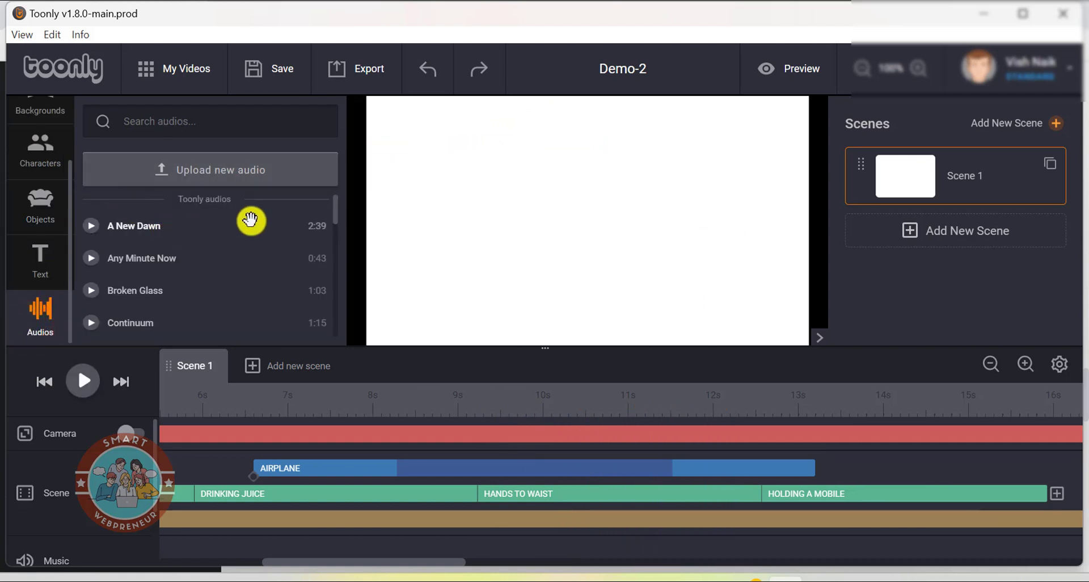
{"action": "scroll", "coordinate": [252, 227], "scroll_direction": "down", "scroll_amount": 3}
{"action": "scroll", "coordinate": [255, 233], "scroll_direction": "down", "scroll_amount": 5}
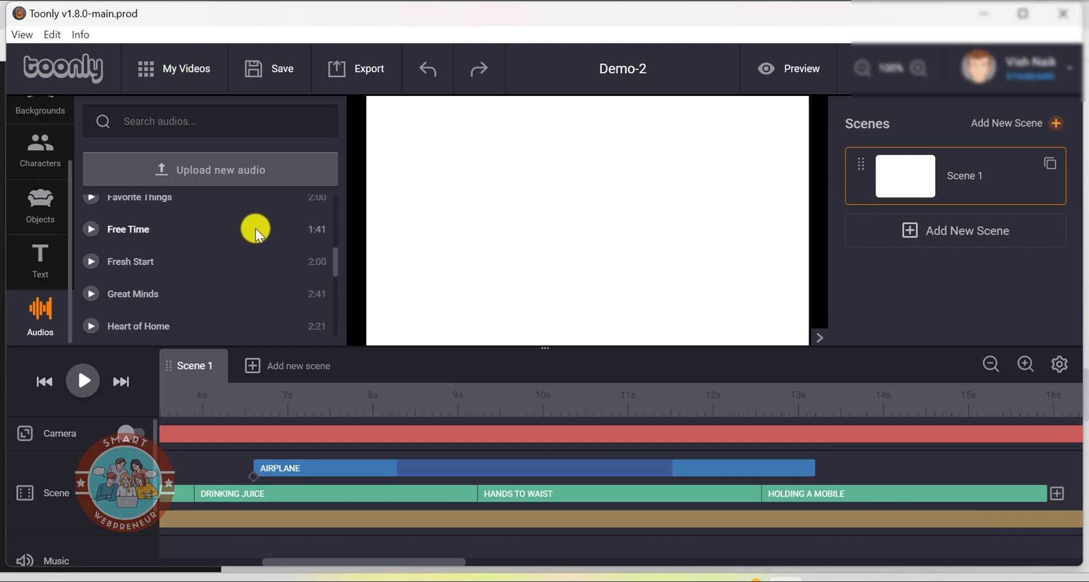
{"action": "scroll", "coordinate": [255, 230], "scroll_direction": "down", "scroll_amount": 3}
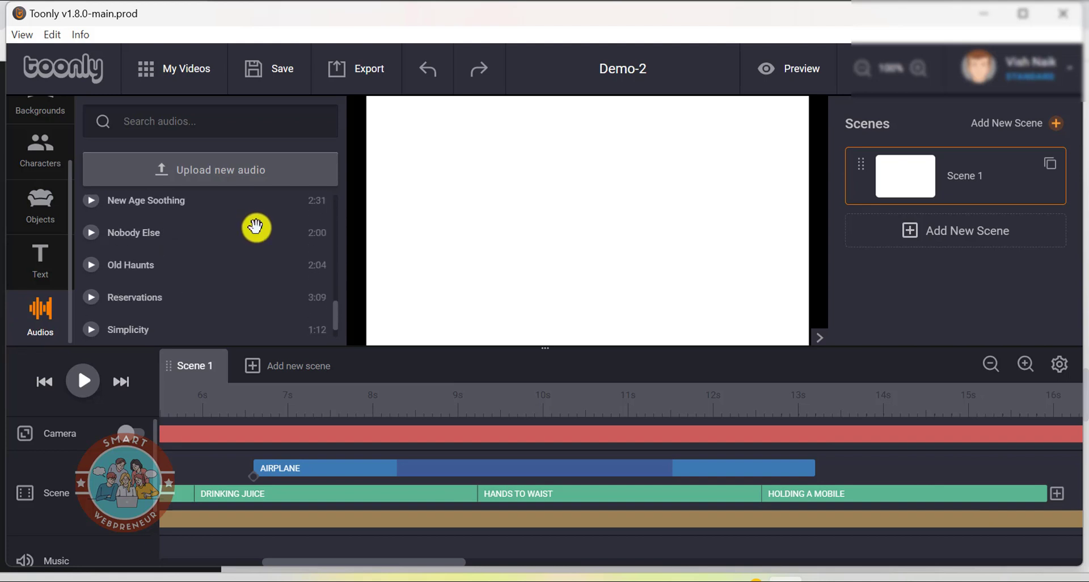
{"action": "scroll", "coordinate": [266, 225], "scroll_direction": "down", "scroll_amount": 2}
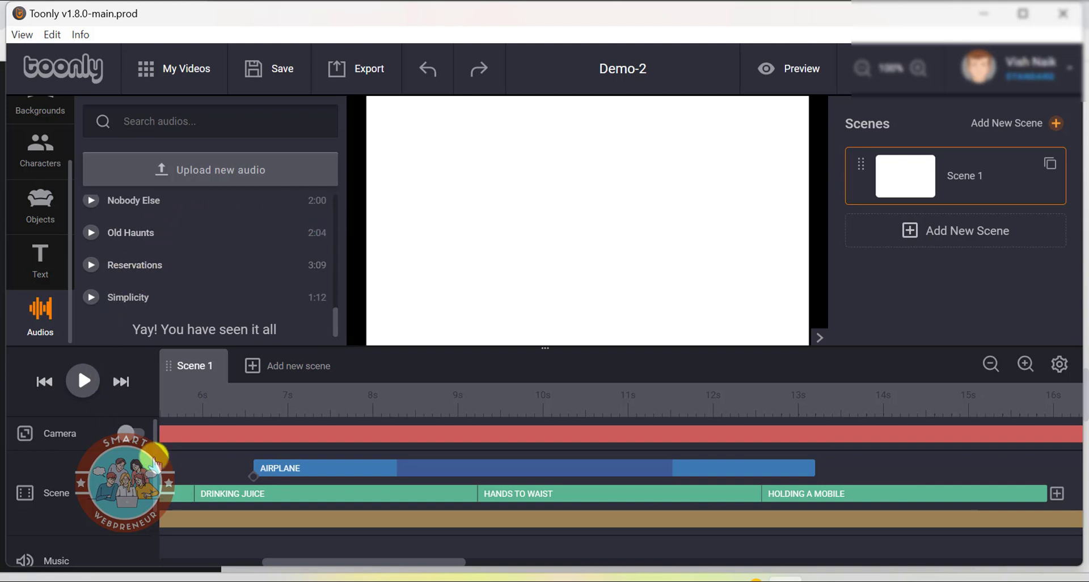
{"action": "scroll", "coordinate": [159, 479], "scroll_direction": "down", "scroll_amount": 3}
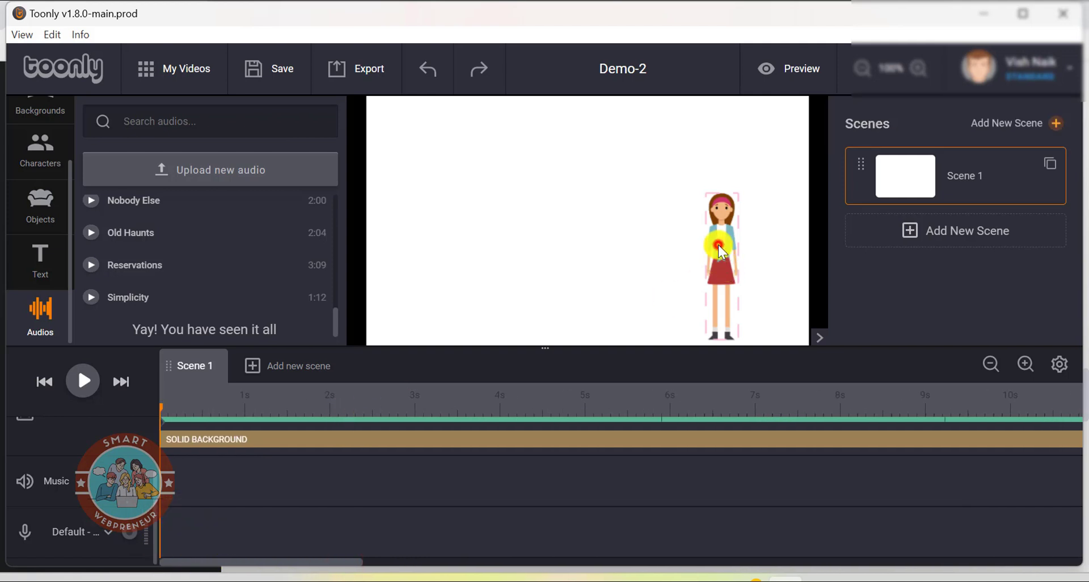
- Tick Lipsync in the girl's animation settings and review the lipsync options
{"action": "left_click", "coordinate": [720, 216]}
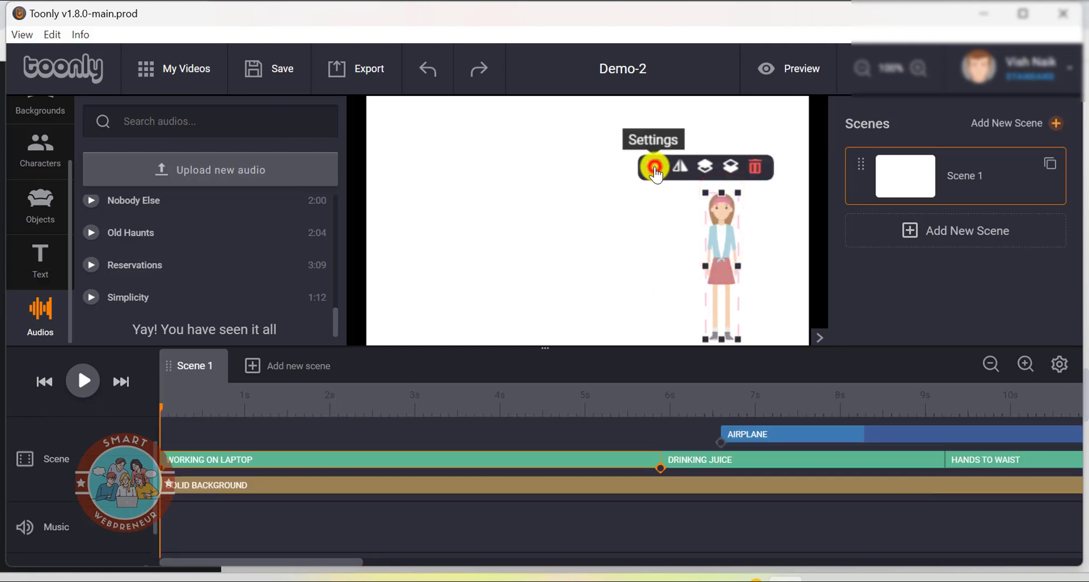
{"action": "left_click", "coordinate": [654, 166]}
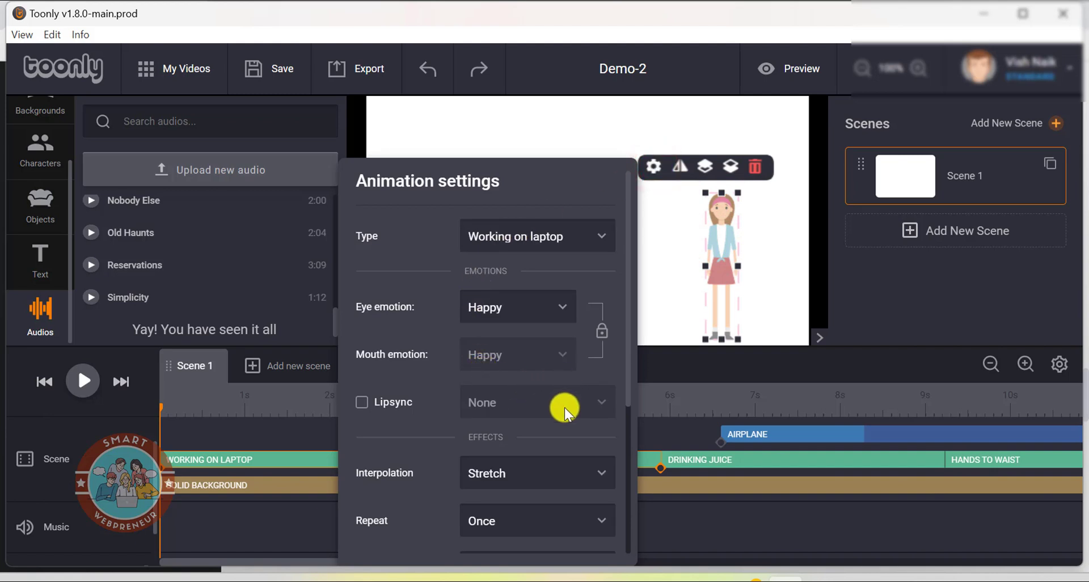
{"action": "left_click", "coordinate": [363, 404]}
{"action": "left_click", "coordinate": [540, 355]}
{"action": "left_click", "coordinate": [543, 360]}
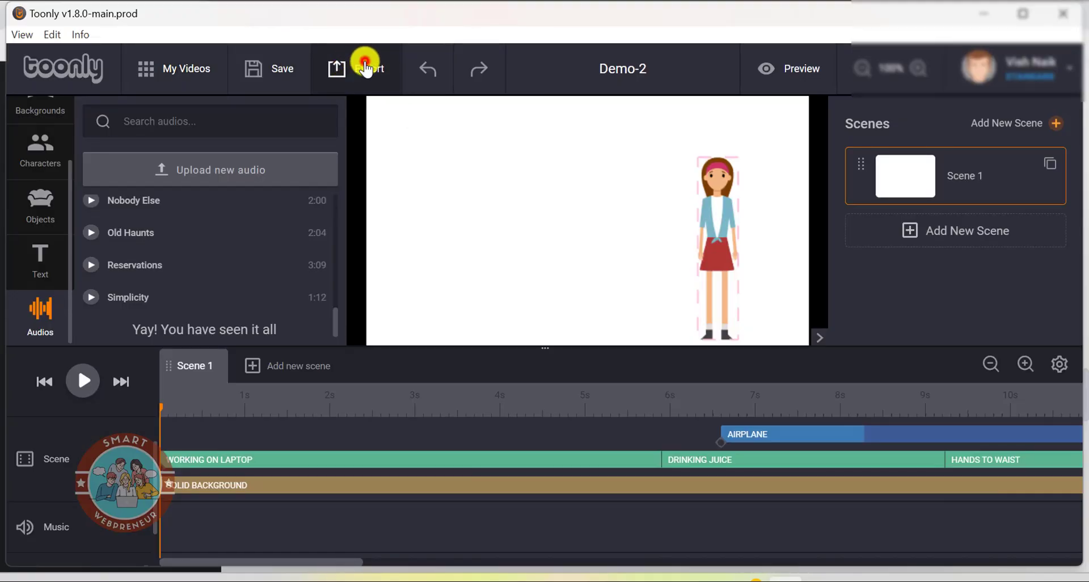
{"action": "left_click", "coordinate": [366, 68]}
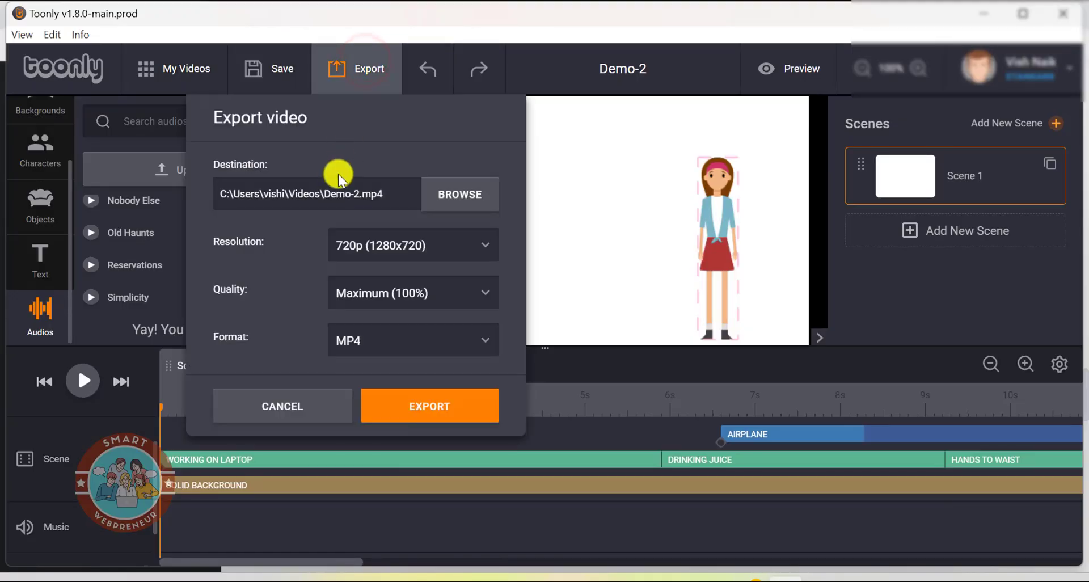
{"action": "left_click", "coordinate": [448, 247]}
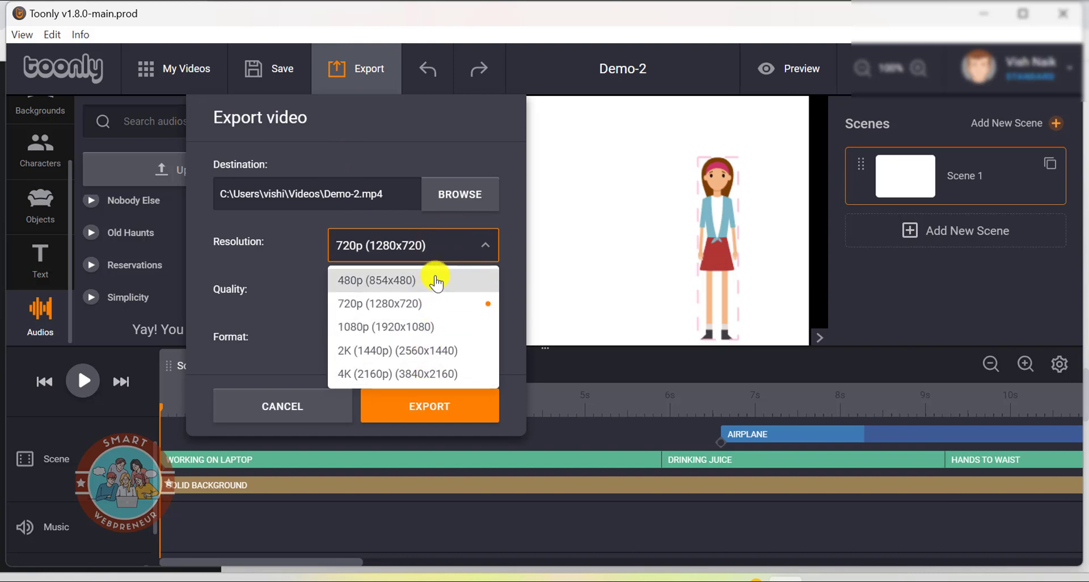
{"action": "left_click", "coordinate": [480, 245]}
{"action": "left_click", "coordinate": [448, 292]}
{"action": "left_click", "coordinate": [450, 293]}
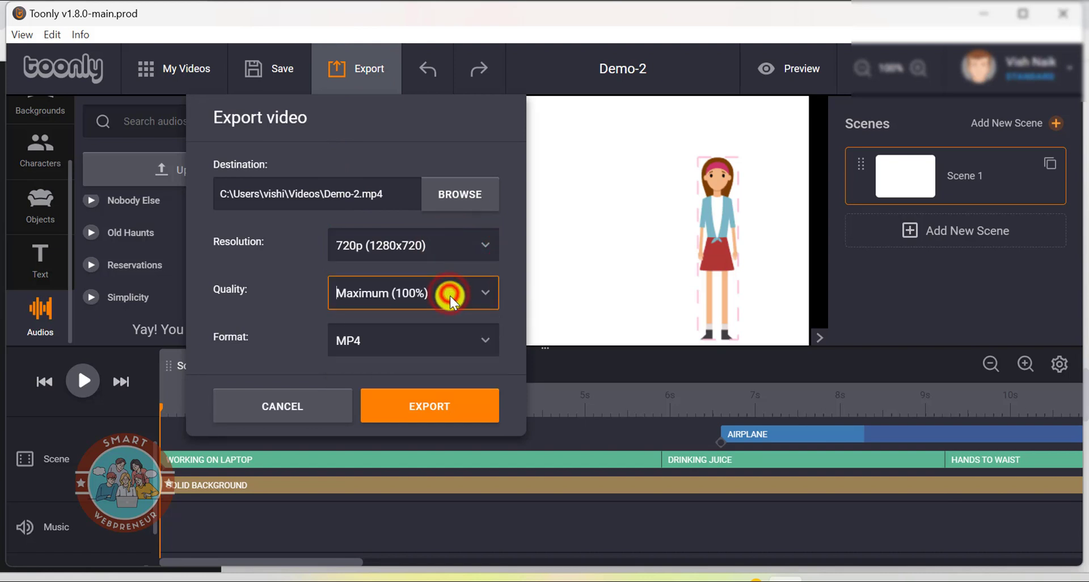
{"action": "left_click", "coordinate": [441, 346]}
{"action": "left_click", "coordinate": [441, 345]}
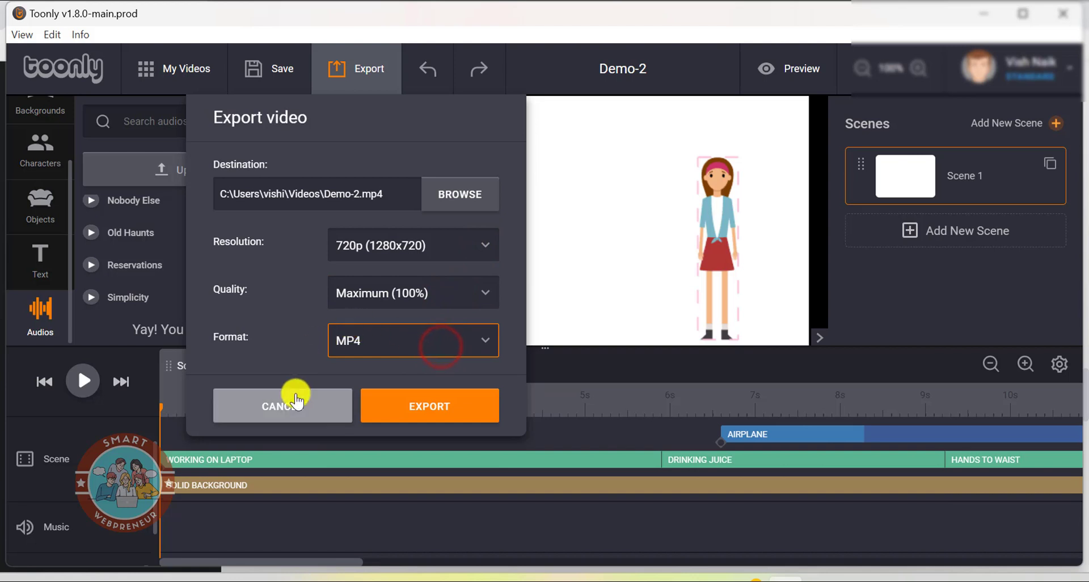
{"action": "left_click", "coordinate": [291, 396]}
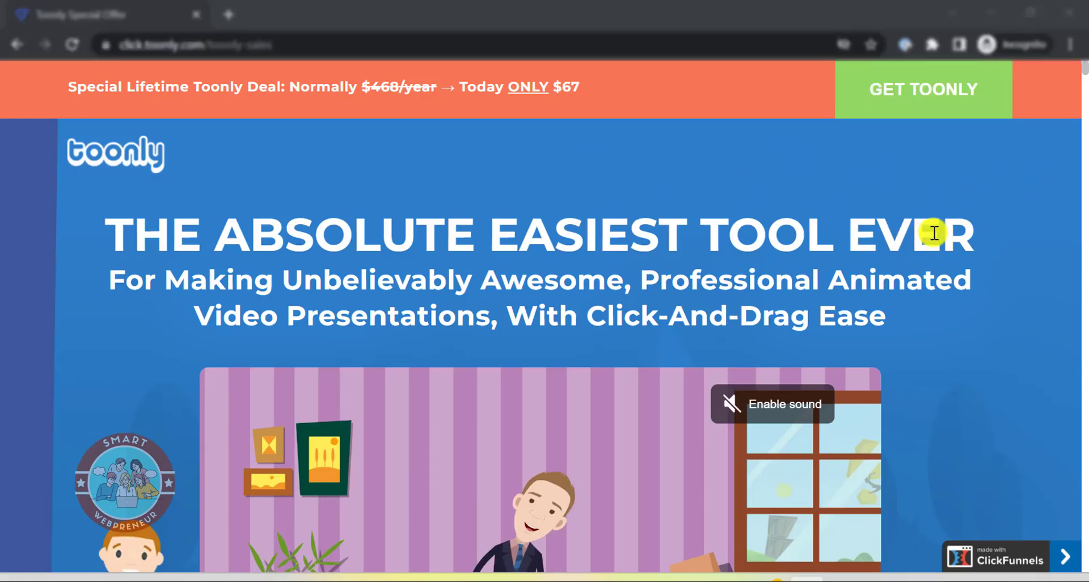
- Scroll to the Special Lifetime Deal section and order the $67 lifetime deal
{"action": "scroll", "coordinate": [933, 227], "scroll_direction": "down", "scroll_amount": 10}
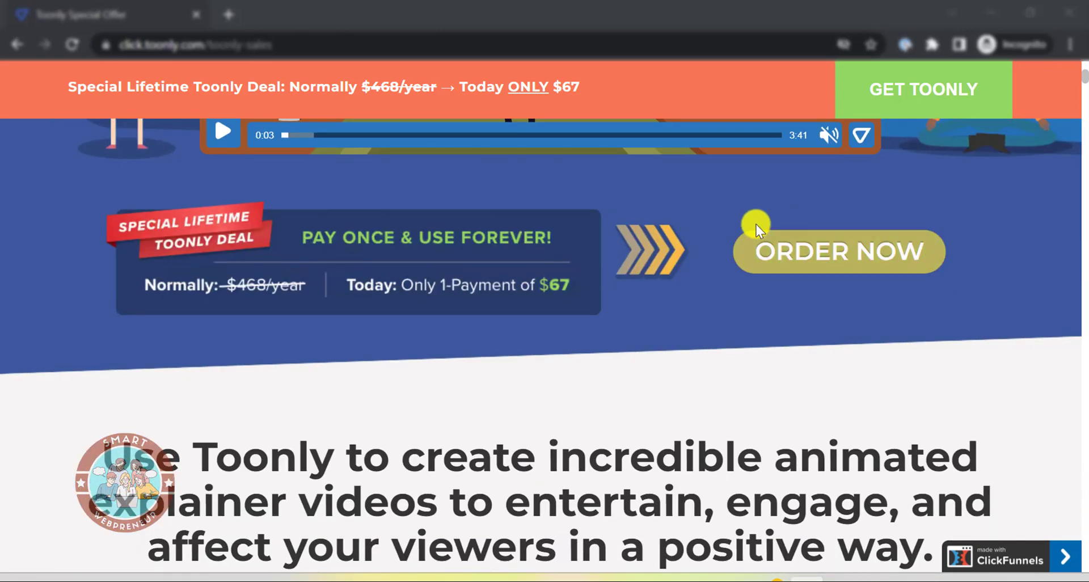
{"action": "scroll", "coordinate": [726, 227], "scroll_direction": "down", "scroll_amount": 2}
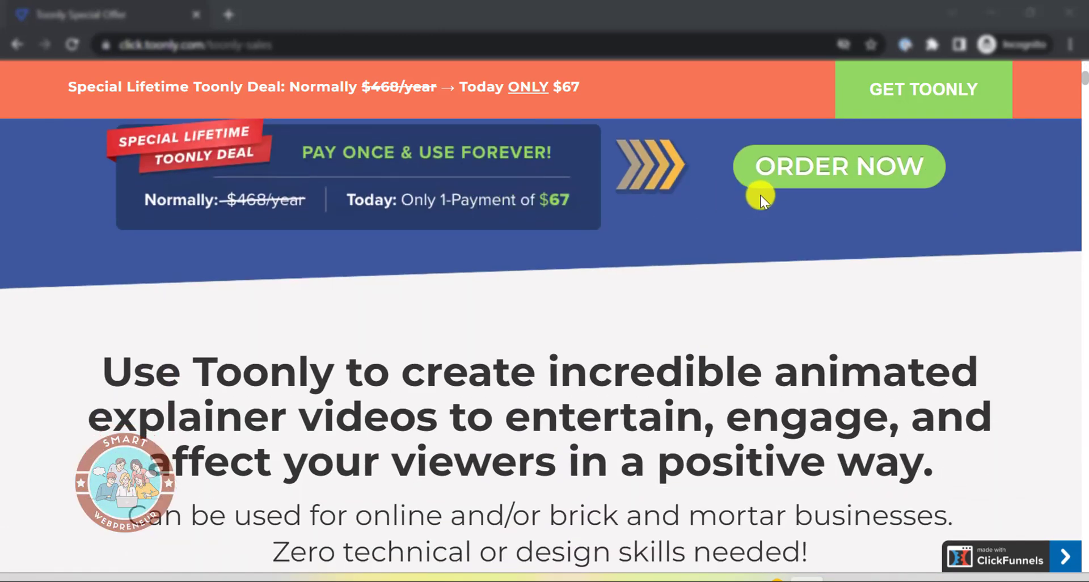
{"action": "scroll", "coordinate": [776, 204], "scroll_direction": "down", "scroll_amount": 4}
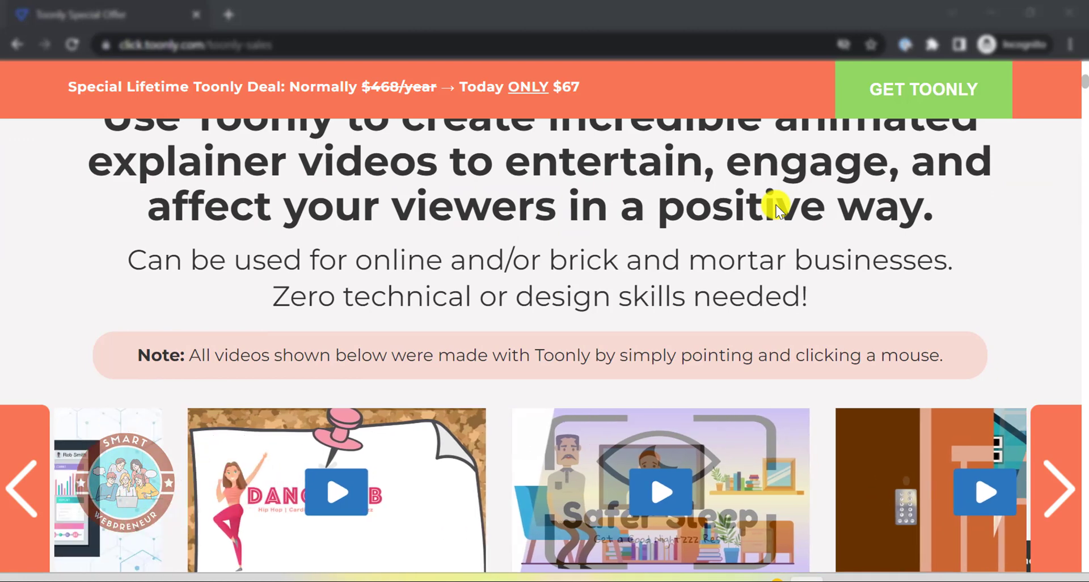
{"action": "scroll", "coordinate": [776, 206], "scroll_direction": "up", "scroll_amount": 7}
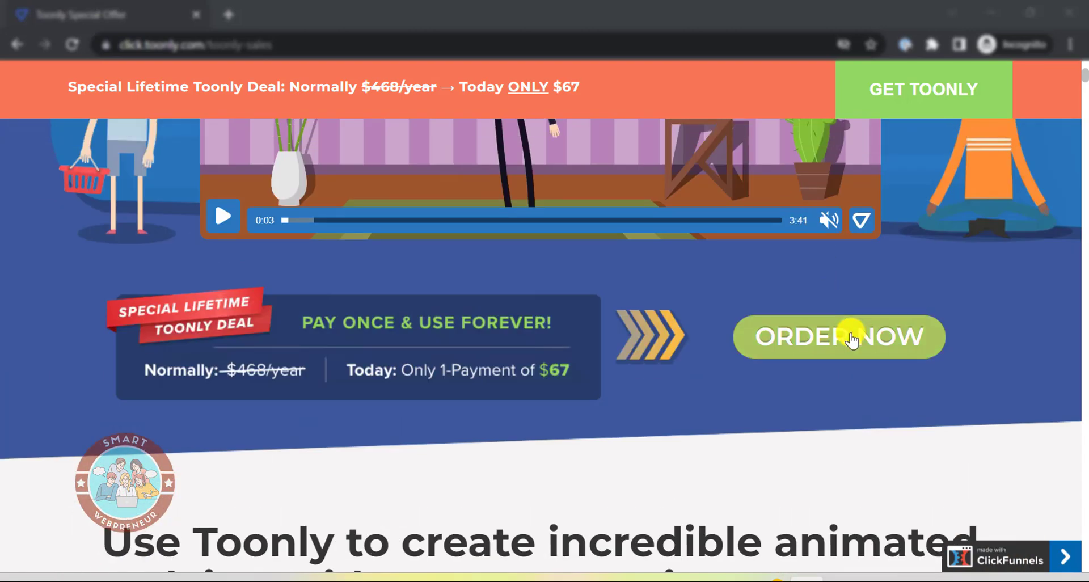
{"action": "left_click", "coordinate": [851, 340]}
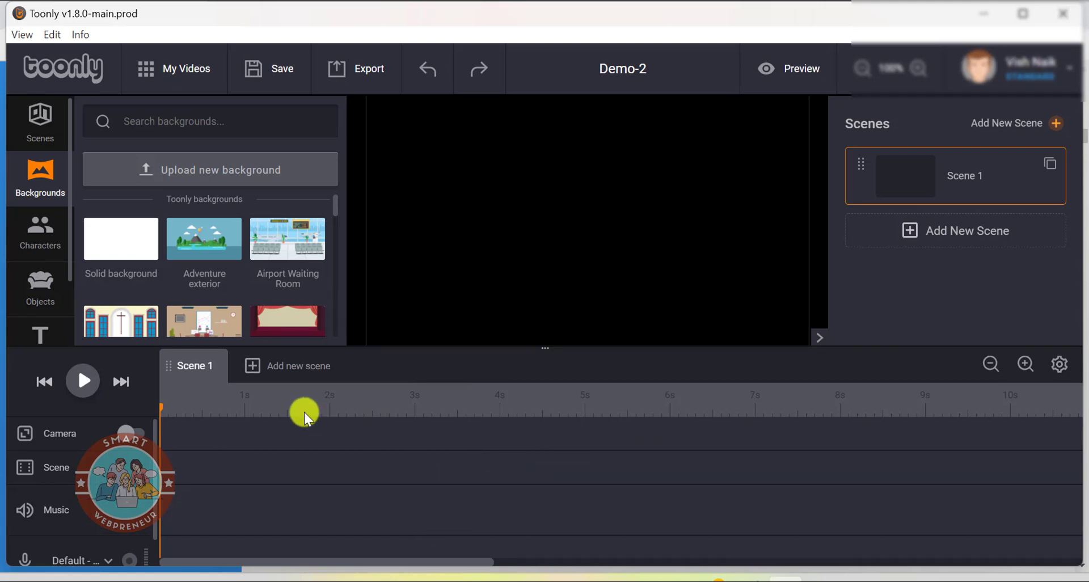
- Use the Adventure exterior background and place a shrunken African American Girl on the island
{"action": "left_click", "coordinate": [202, 245]}
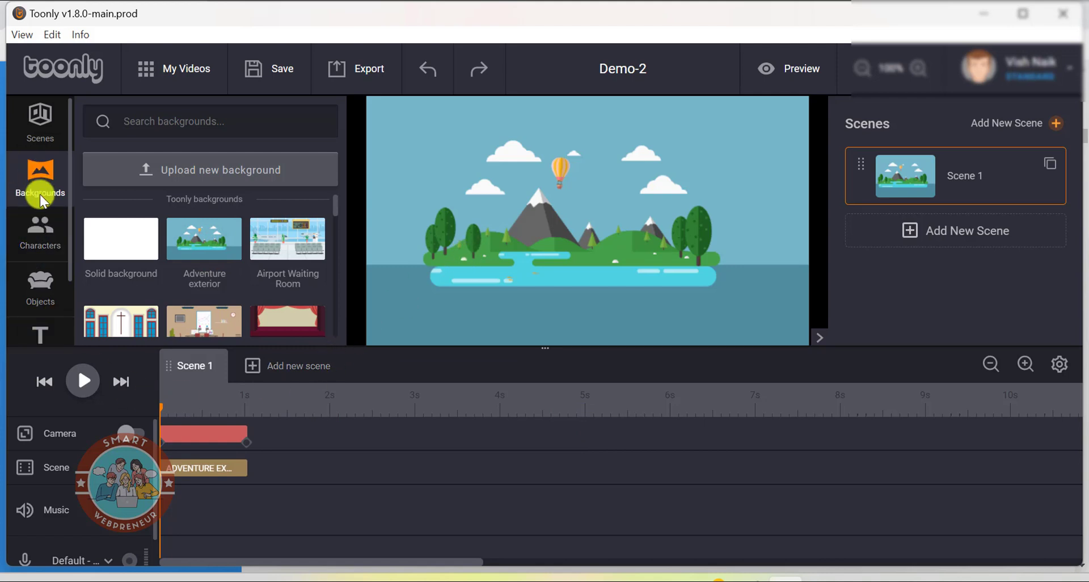
{"action": "left_click", "coordinate": [41, 226]}
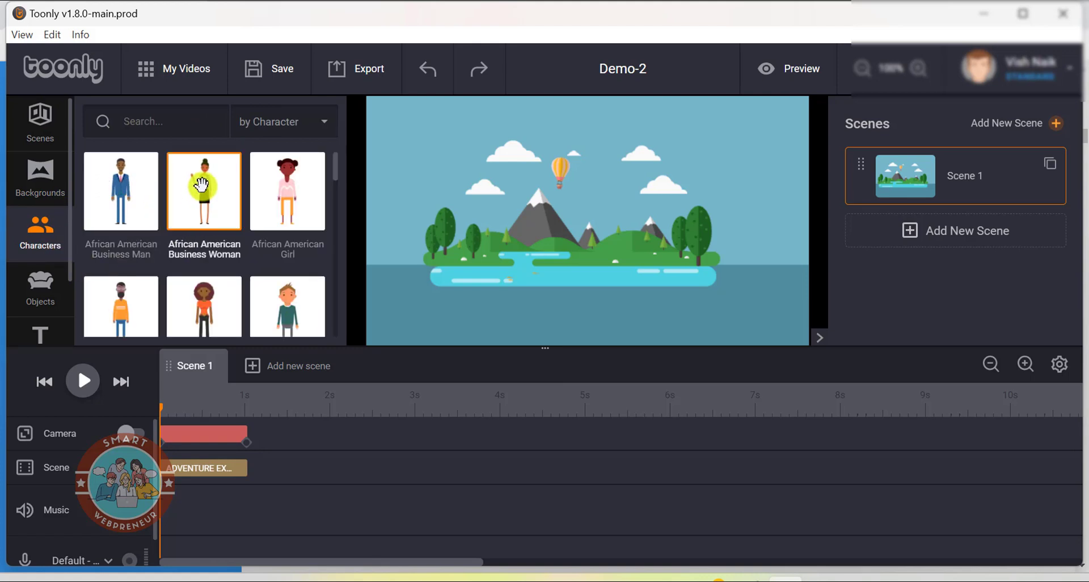
{"action": "left_click_drag", "start_coordinate": [287, 193], "coordinate": [624, 202]}
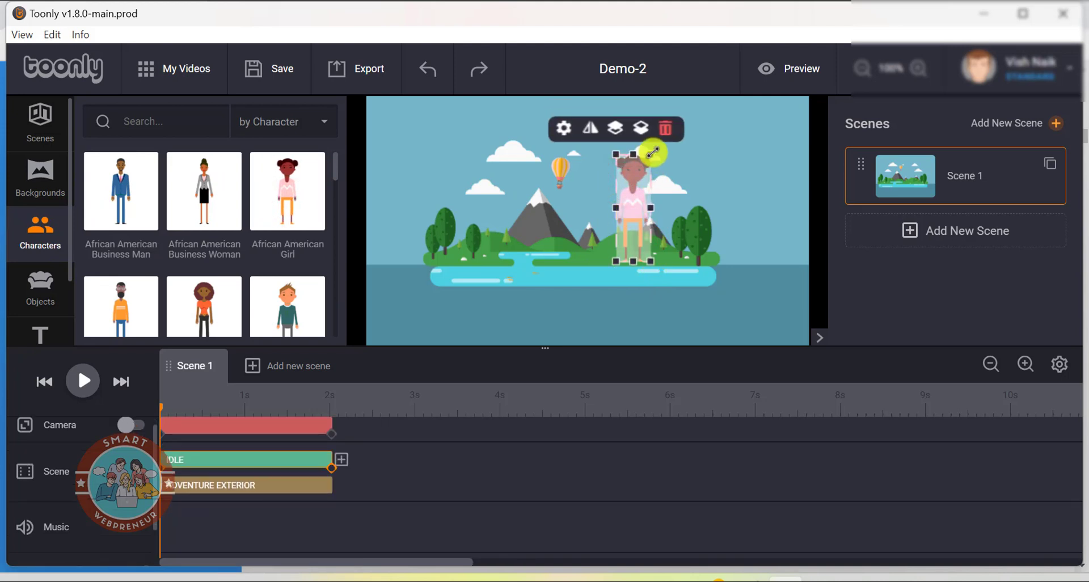
{"action": "left_click_drag", "start_coordinate": [645, 171], "coordinate": [629, 207]}
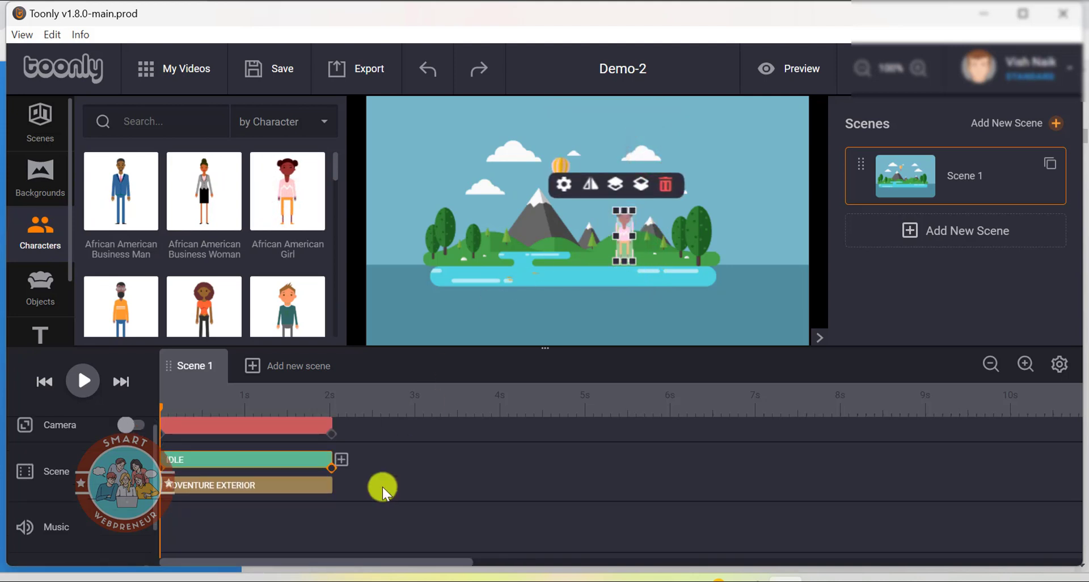